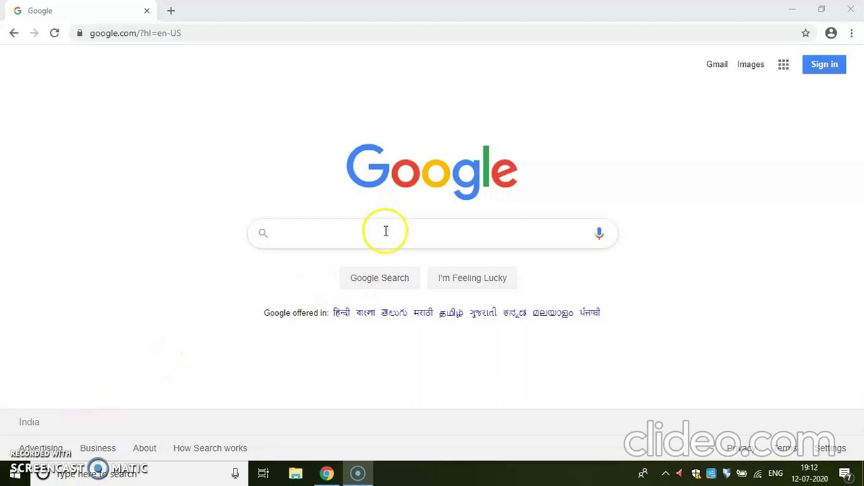
Sign in to Gmail with the first account's password and open Google Drive from the apps grid
{"action": "left_click", "coordinate": [717, 65]}
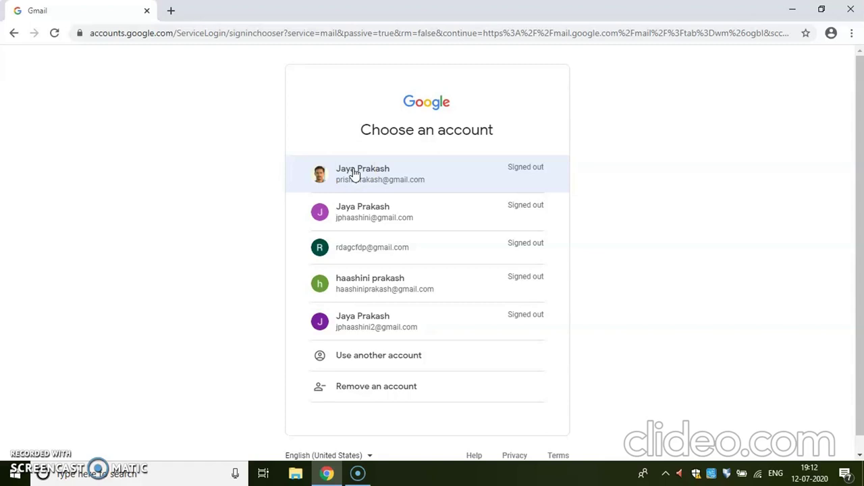
{"action": "left_click", "coordinate": [354, 174]}
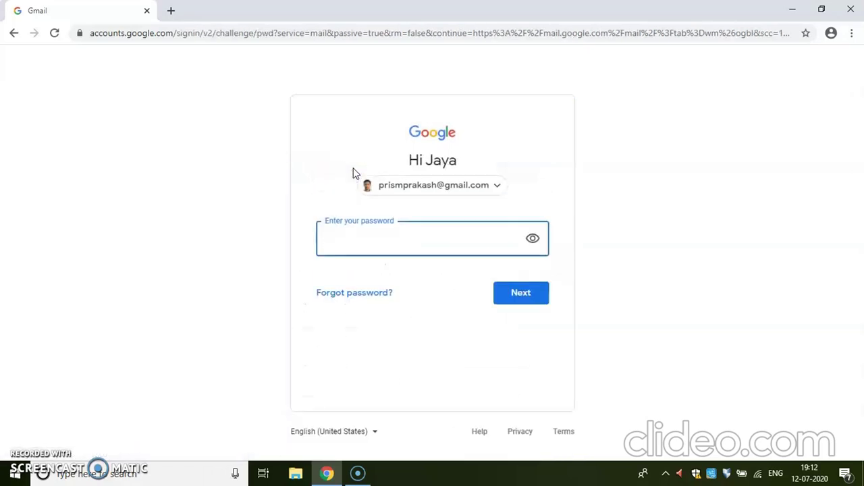
{"action": "left_click", "coordinate": [375, 239]}
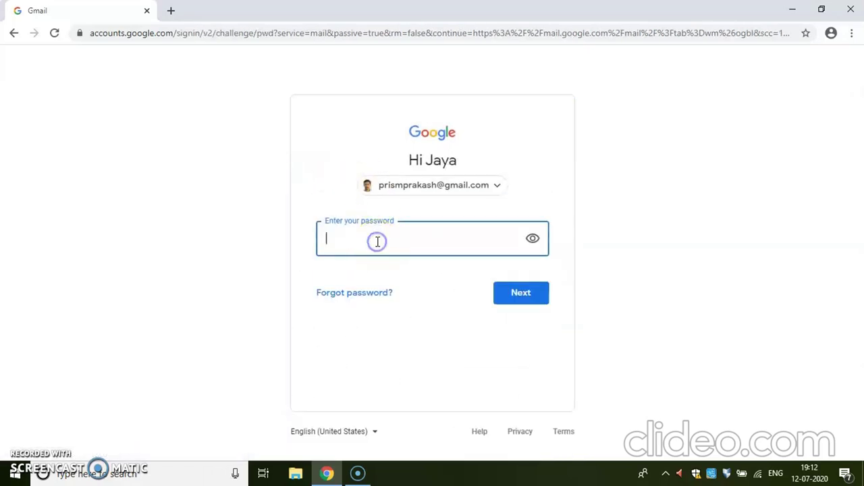
{"action": "type", "text": "***********"}
{"action": "left_click", "coordinate": [534, 295]}
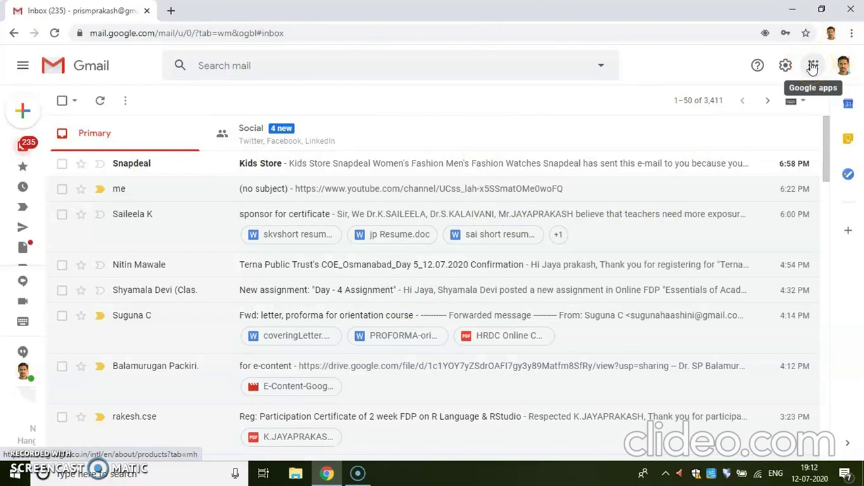
{"action": "left_click", "coordinate": [812, 67]}
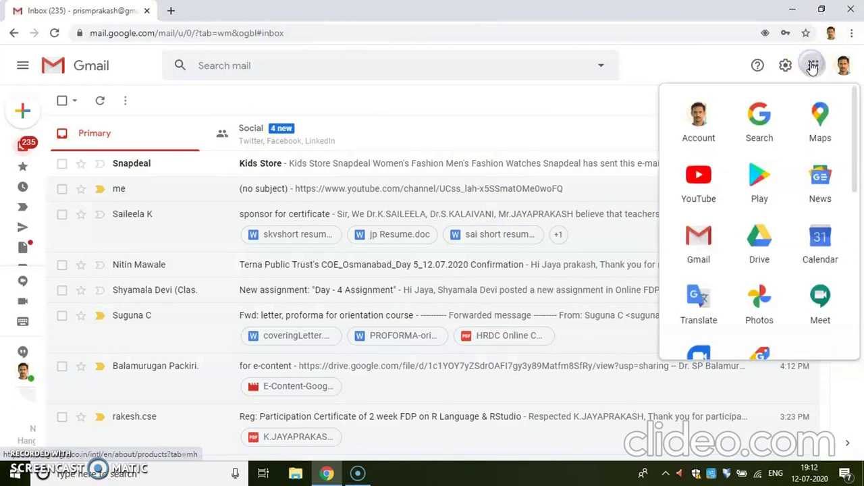
{"action": "left_click", "coordinate": [760, 241]}
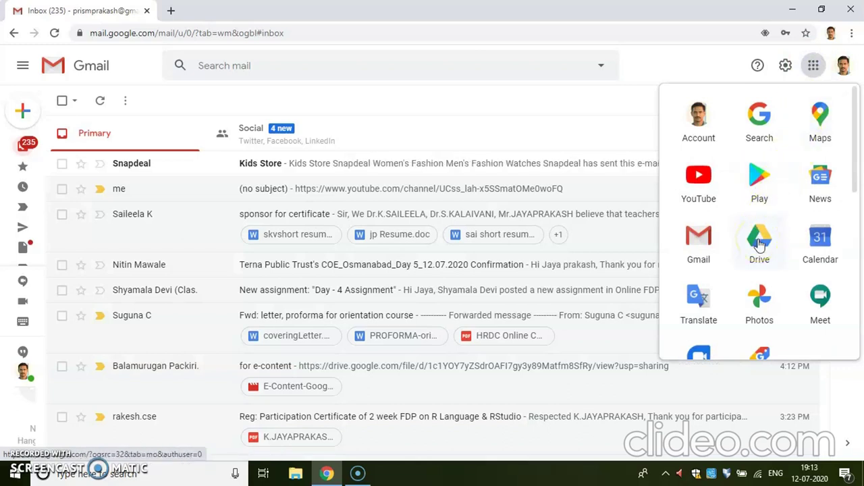
Create a blank Google Form from New > More in Drive, then close its tab
{"action": "left_click", "coordinate": [760, 243]}
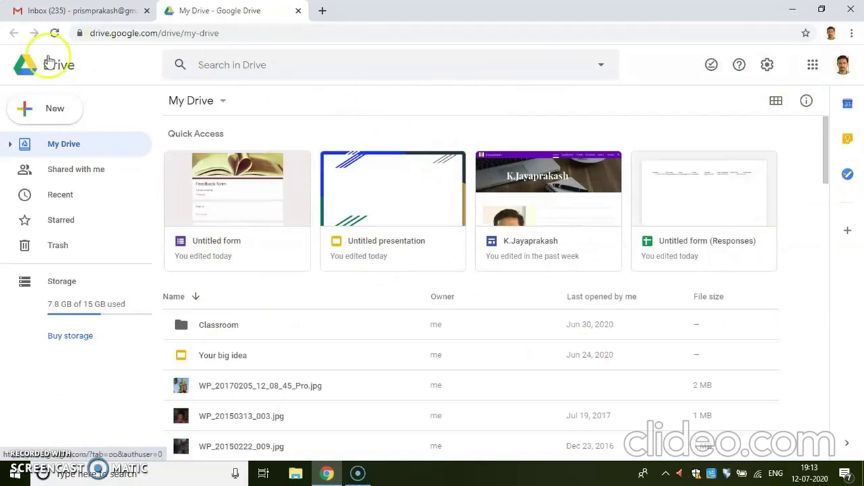
{"action": "left_click", "coordinate": [47, 111]}
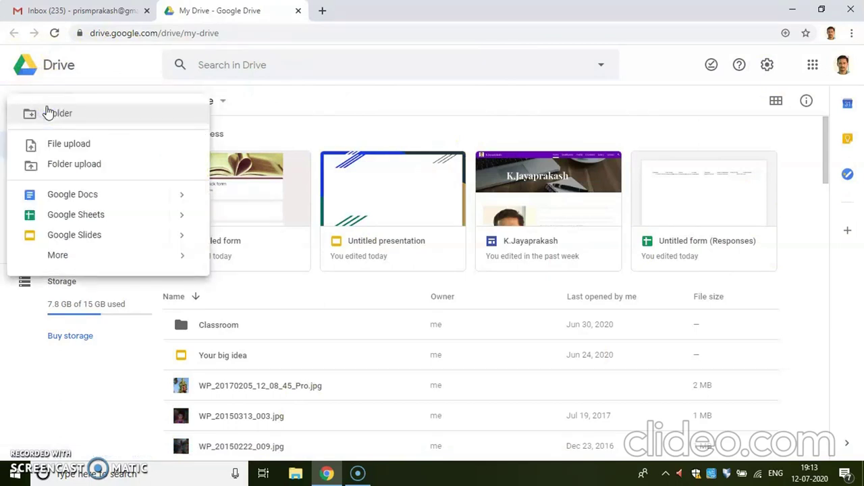
{"action": "mouse_move", "coordinate": [147, 253]}
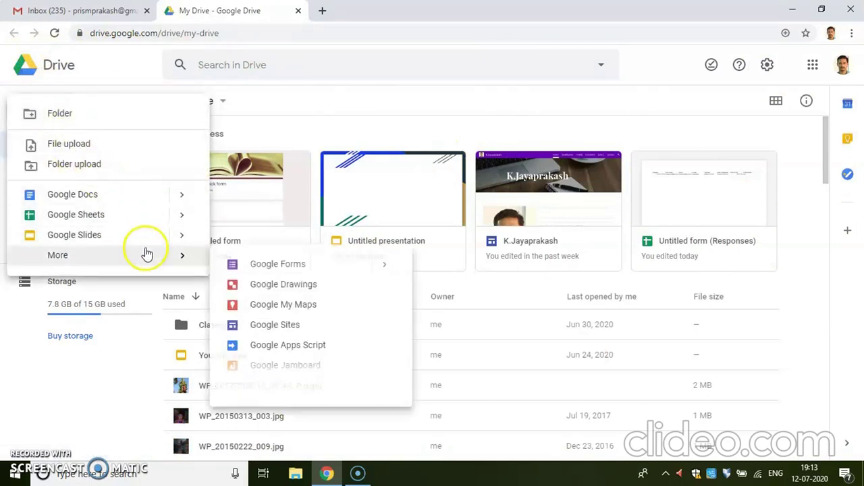
{"action": "left_click", "coordinate": [287, 268]}
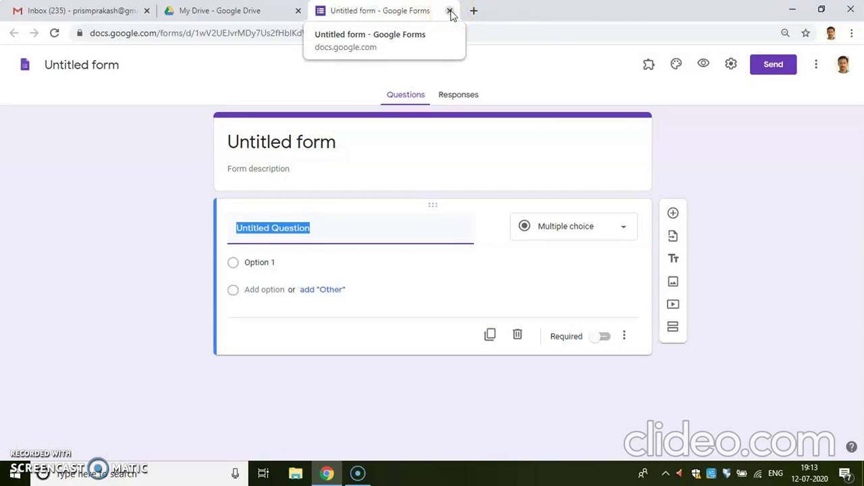
{"action": "left_click", "coordinate": [450, 12]}
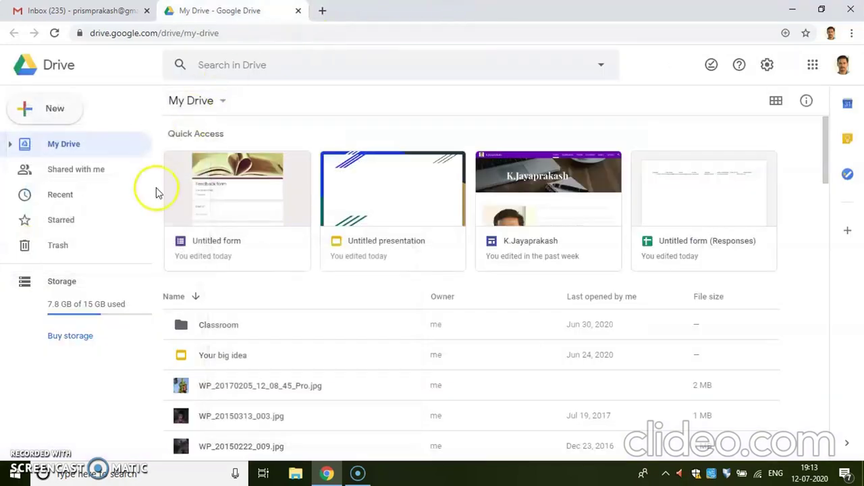
Start another Google Form via New > More > Google Forms > From a template
{"action": "left_click", "coordinate": [57, 111]}
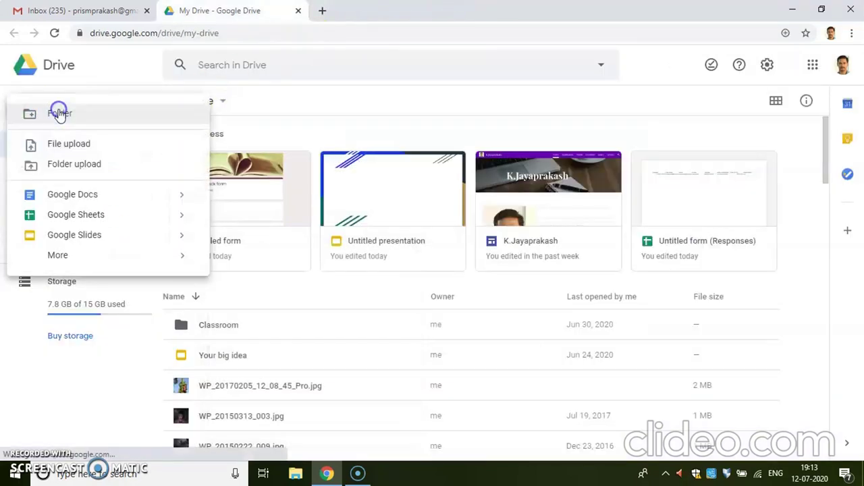
{"action": "mouse_move", "coordinate": [166, 255]}
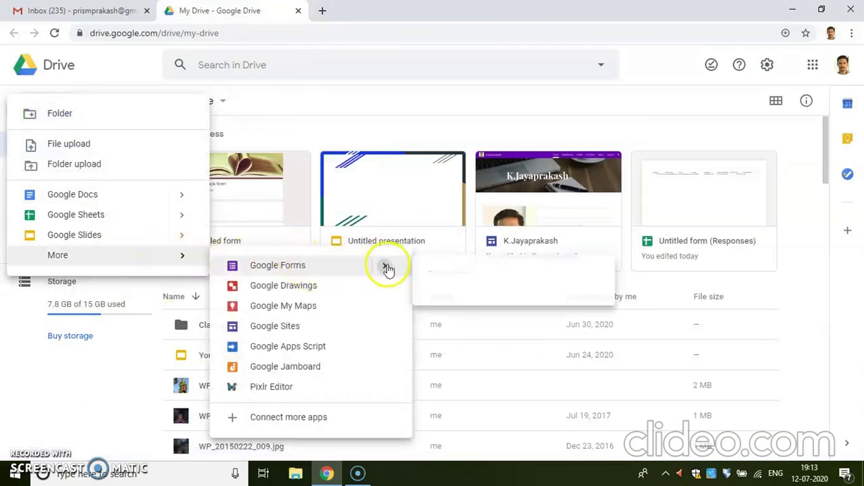
{"action": "mouse_move", "coordinate": [388, 269]}
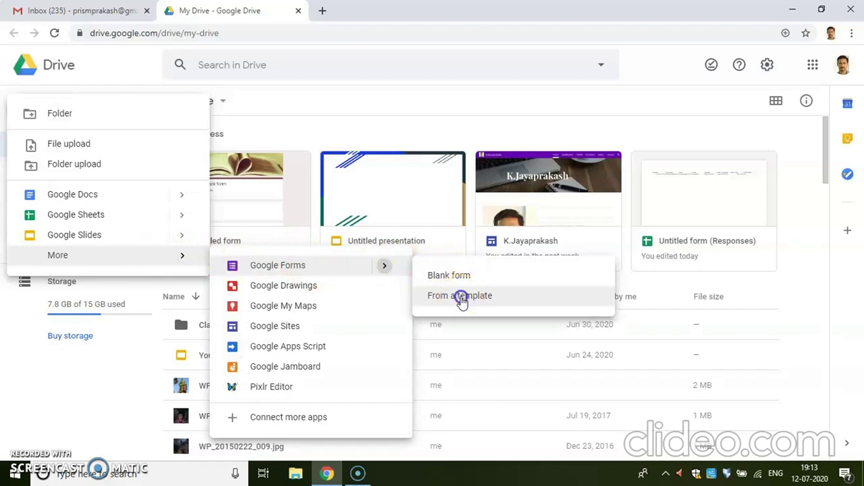
{"action": "left_click", "coordinate": [462, 298]}
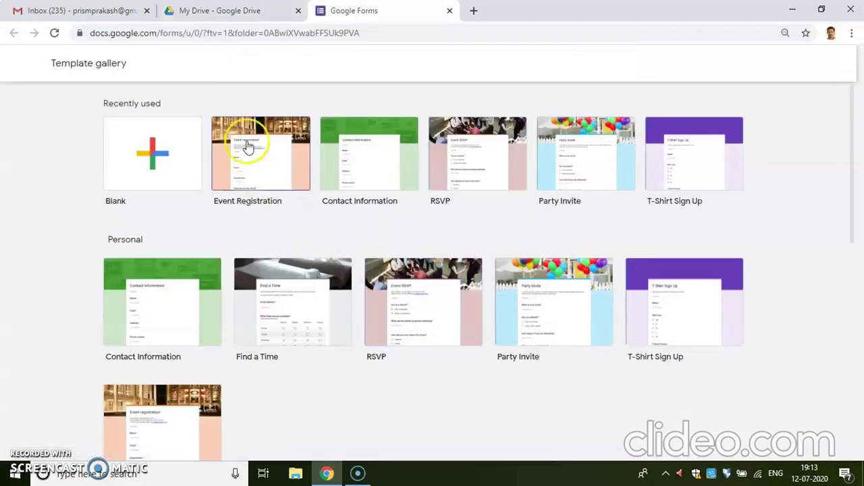
Preview the Event Registration and Contact Information templates, then pick the Blank form
{"action": "left_click", "coordinate": [247, 123]}
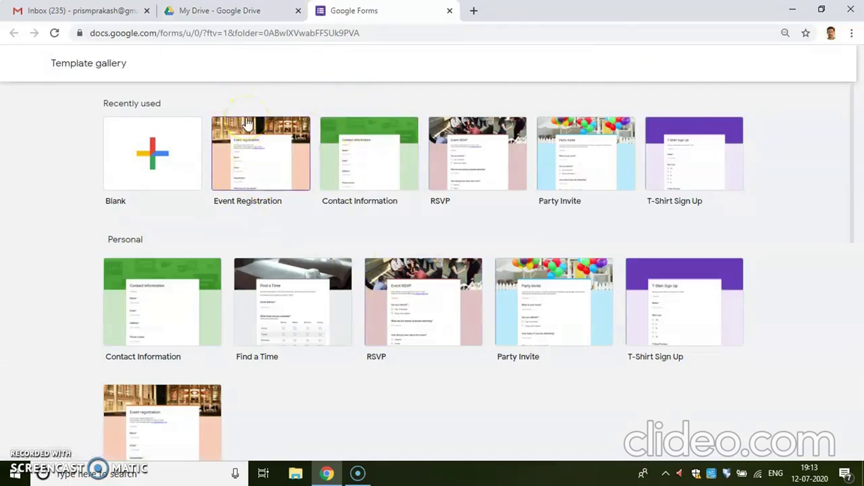
{"action": "left_click", "coordinate": [376, 125]}
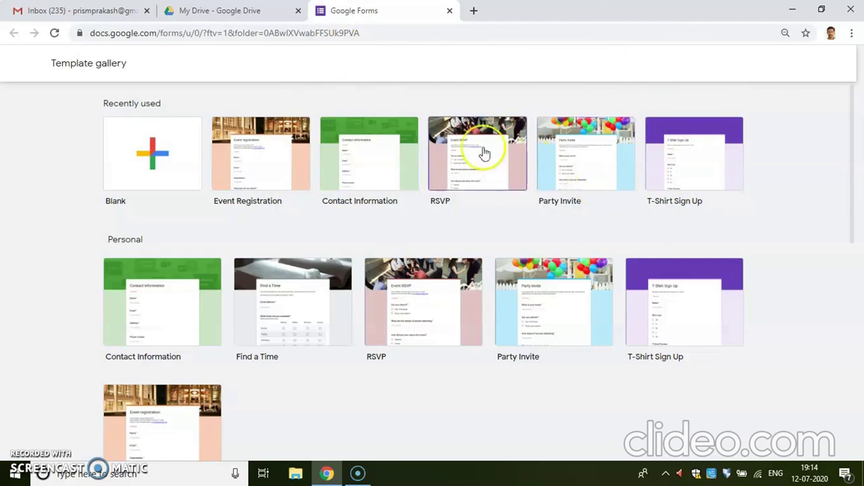
{"action": "left_click", "coordinate": [166, 150]}
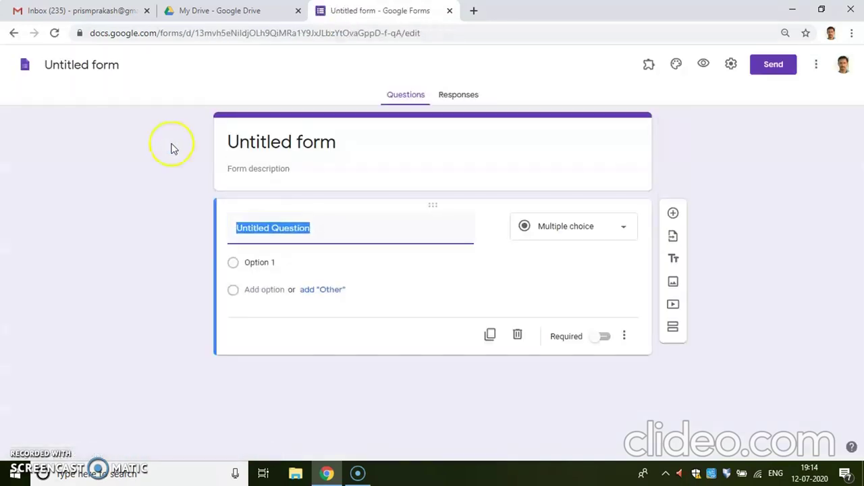
Title the form 'Feedback form' and add the description 'One day Workshop', fixing the missing spaces
{"action": "left_click", "coordinate": [330, 143]}
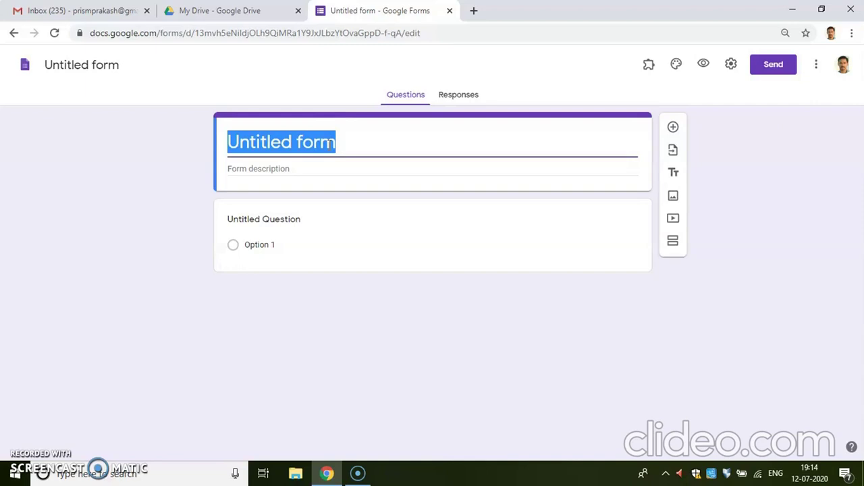
{"action": "type", "text": "Feedb"}
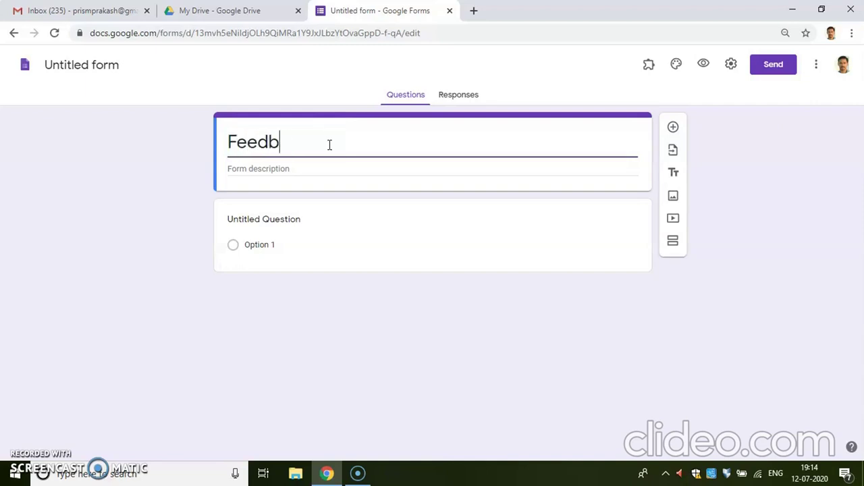
{"action": "type", "text": "ackform"}
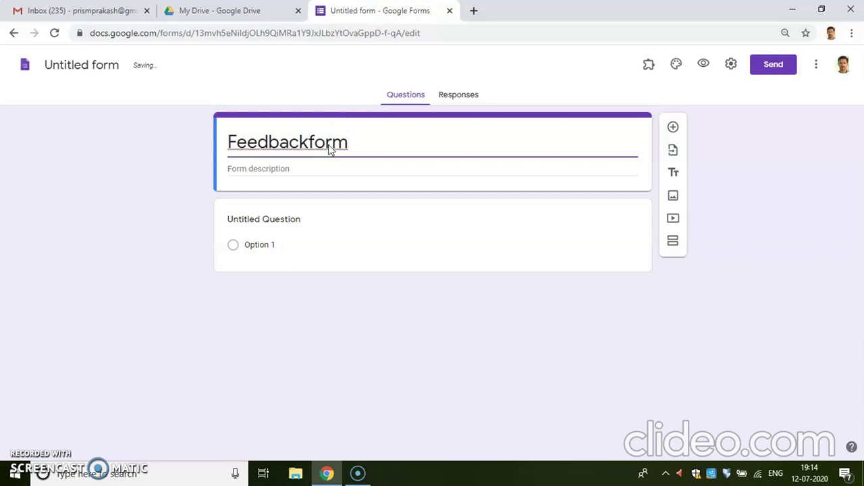
{"action": "left_click", "coordinate": [301, 170]}
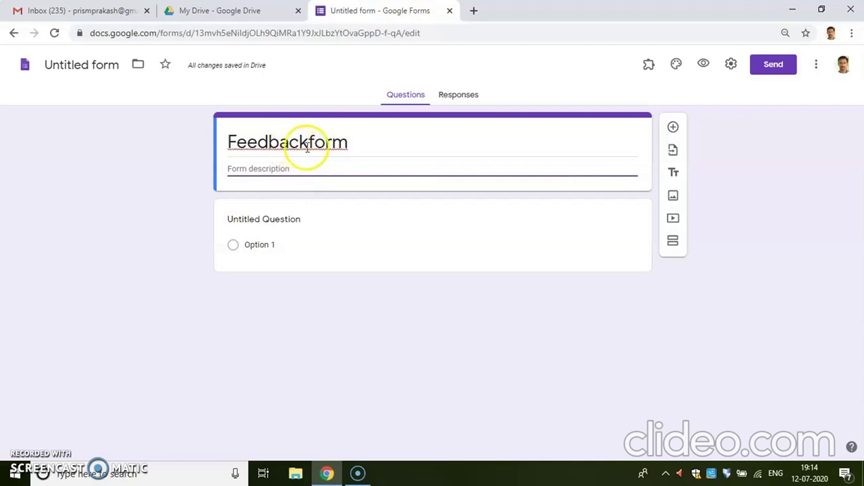
{"action": "double_click", "coordinate": [308, 145]}
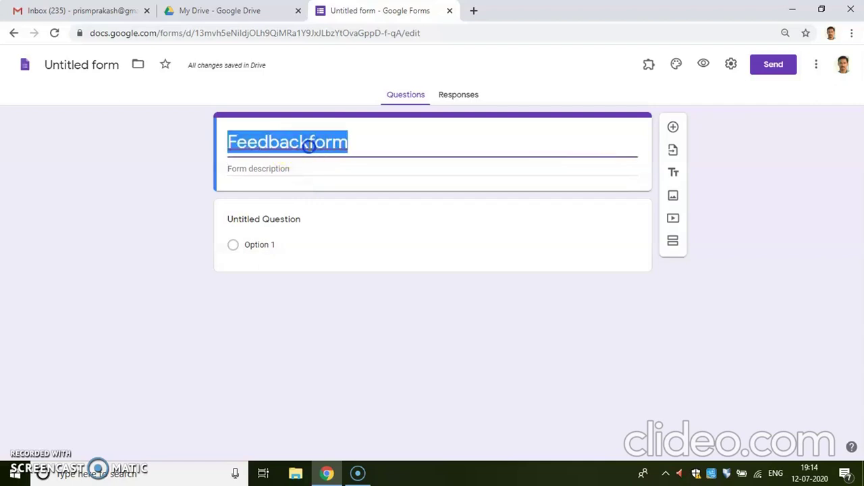
{"action": "left_click", "coordinate": [308, 145]}
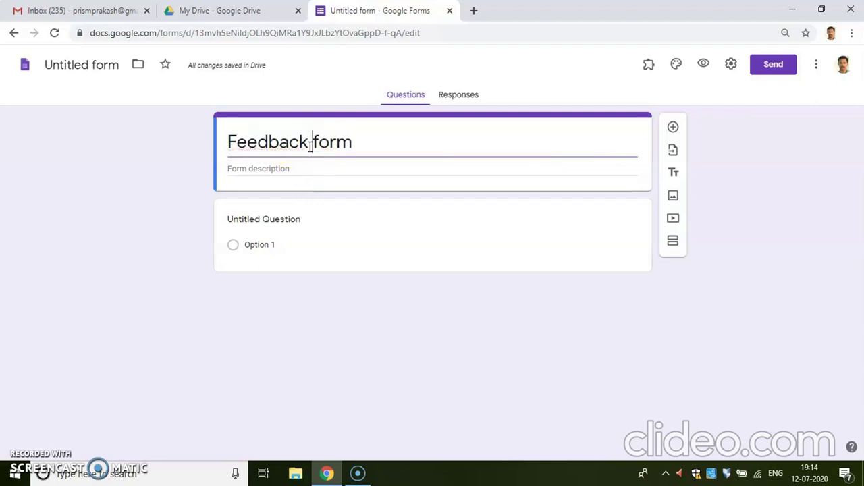
{"action": "left_click", "coordinate": [281, 170]}
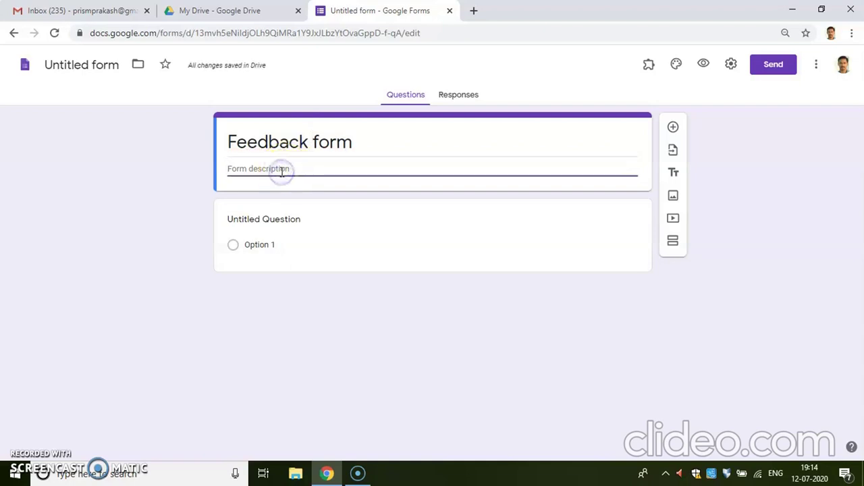
{"action": "type", "text": "Oned"}
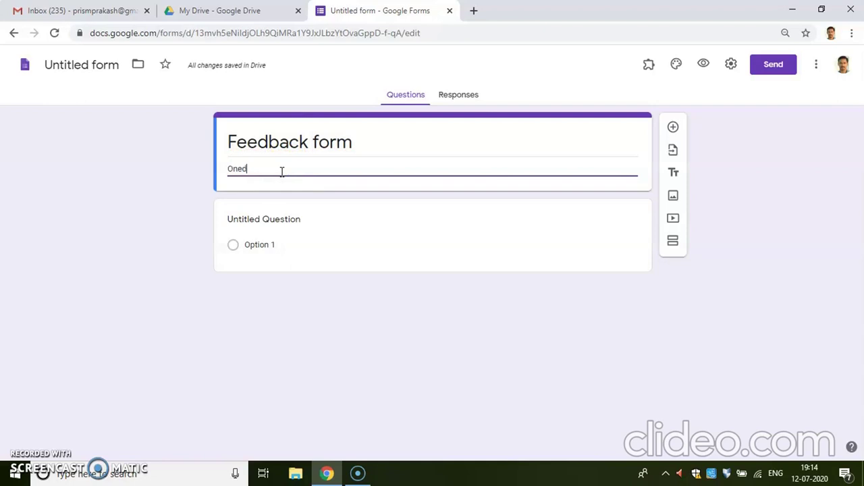
{"action": "type", "text": "ay Workshop"}
{"action": "left_click", "coordinate": [247, 170]}
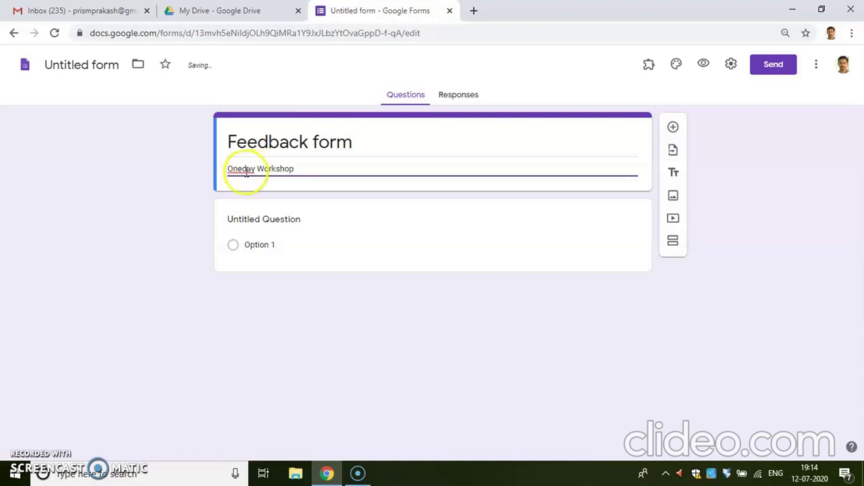
{"action": "left_click", "coordinate": [242, 170]}
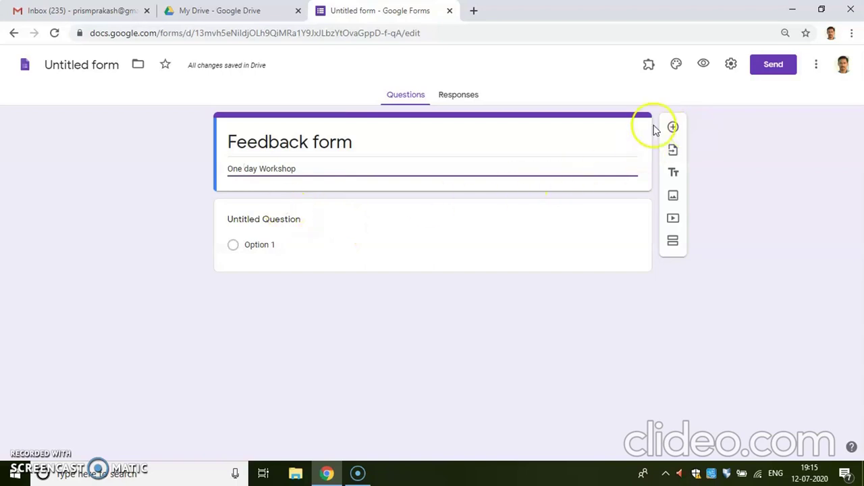
Title the first question 'Email address', set its type to Short answer, and switch on Required
{"action": "left_click", "coordinate": [673, 126]}
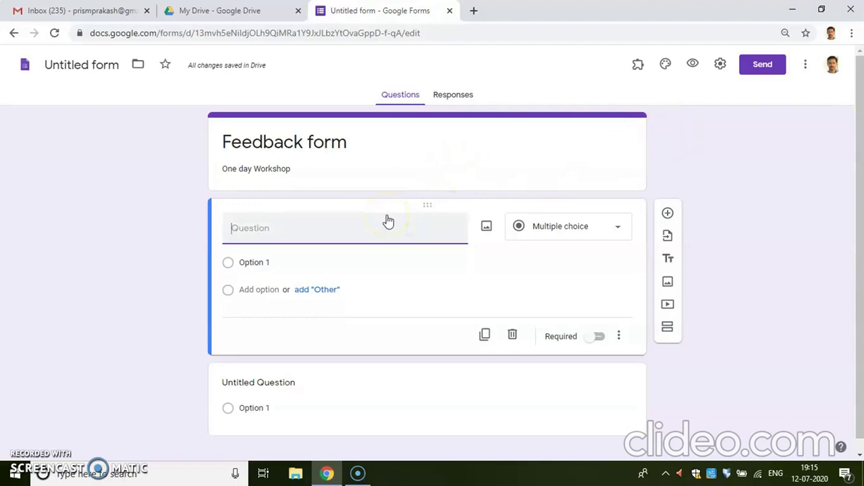
{"action": "type", "text": "Email"}
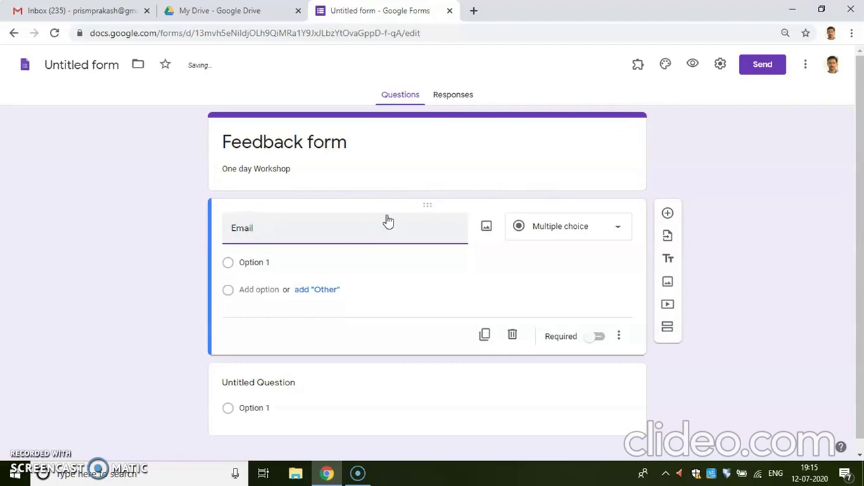
{"action": "type", "text": " i"}
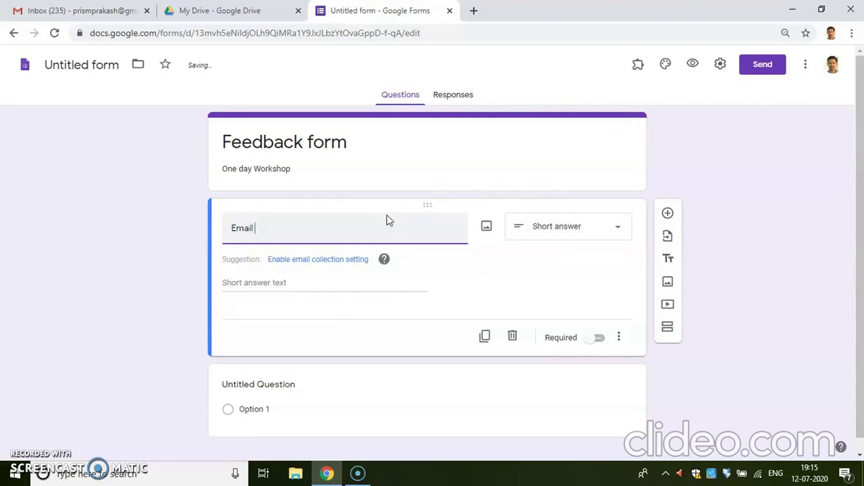
{"action": "type", "text": "address"}
{"action": "left_click", "coordinate": [620, 232]}
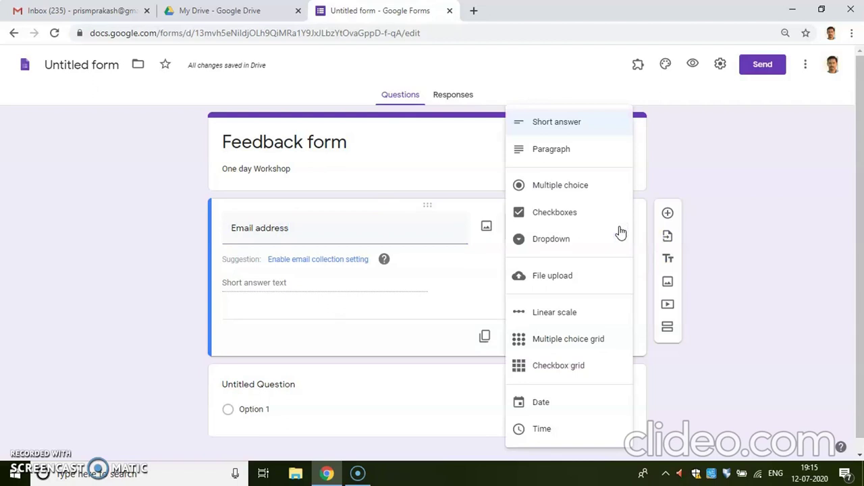
{"action": "left_click", "coordinate": [555, 124]}
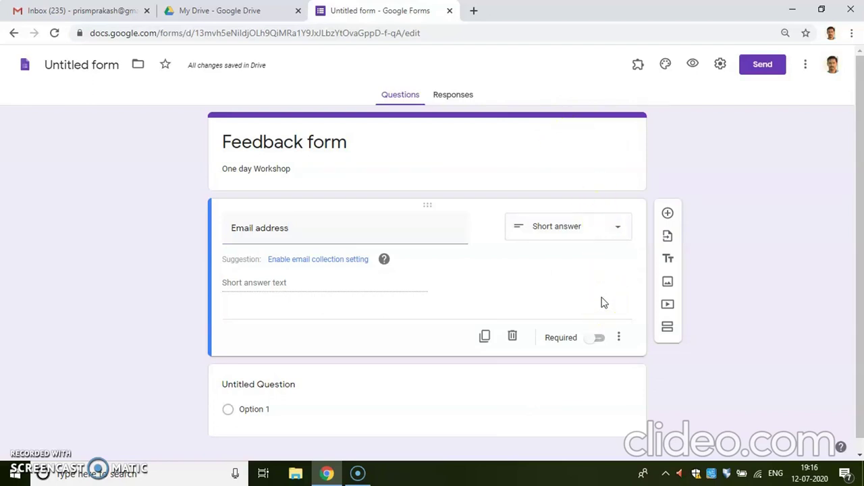
{"action": "left_click", "coordinate": [605, 343]}
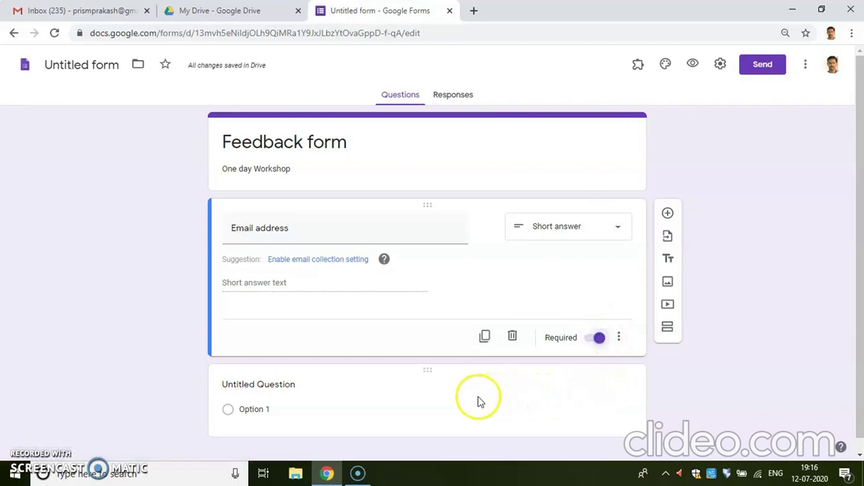
Title the second question 'Full Name' and switch on its Required toggle
{"action": "left_click", "coordinate": [366, 399]}
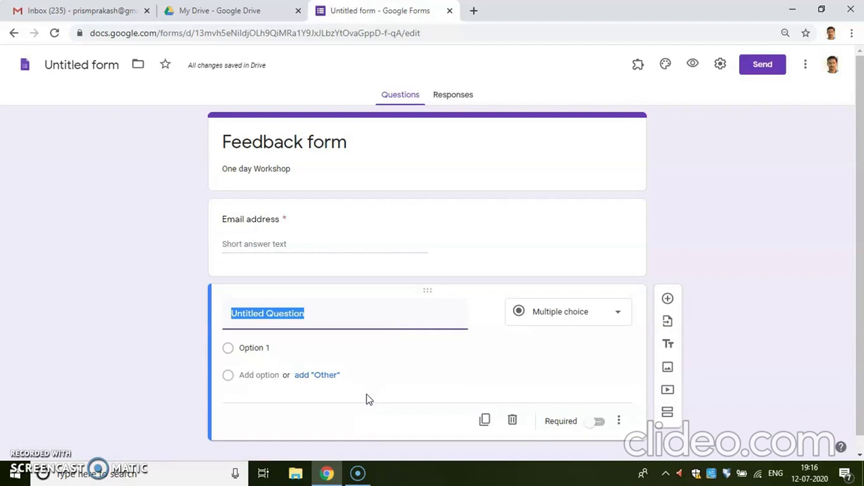
{"action": "type", "text": "Full Name"}
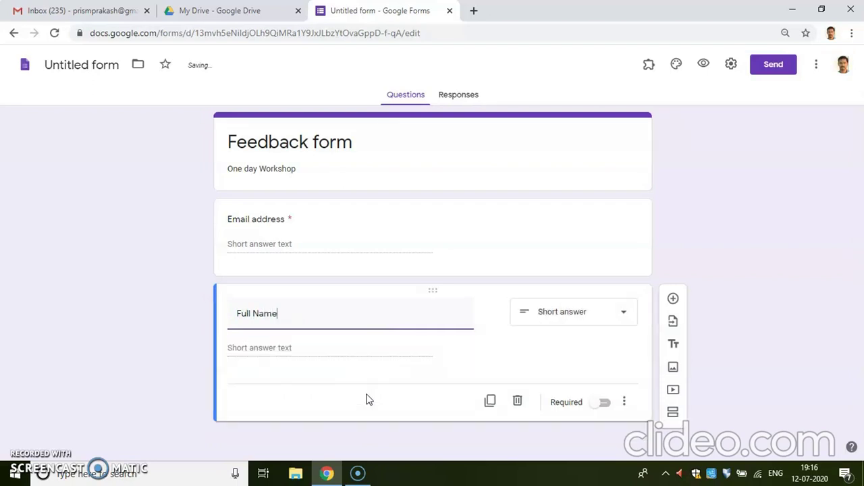
{"action": "left_click", "coordinate": [614, 404]}
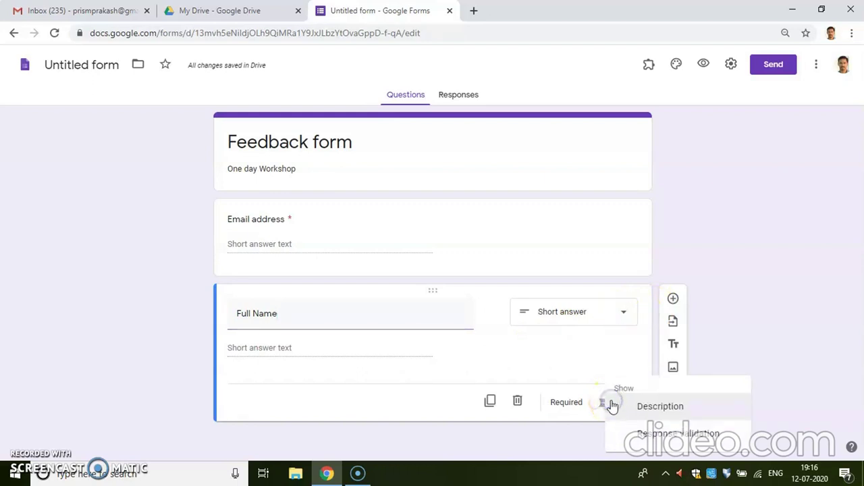
{"action": "left_click", "coordinate": [604, 405]}
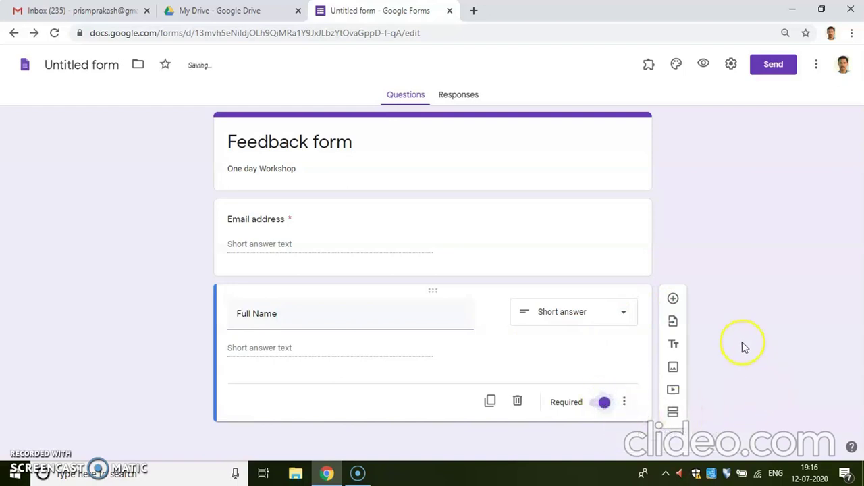
Add a Short answer question titled 'Desigination' and a new blank question below it
{"action": "left_click", "coordinate": [672, 299]}
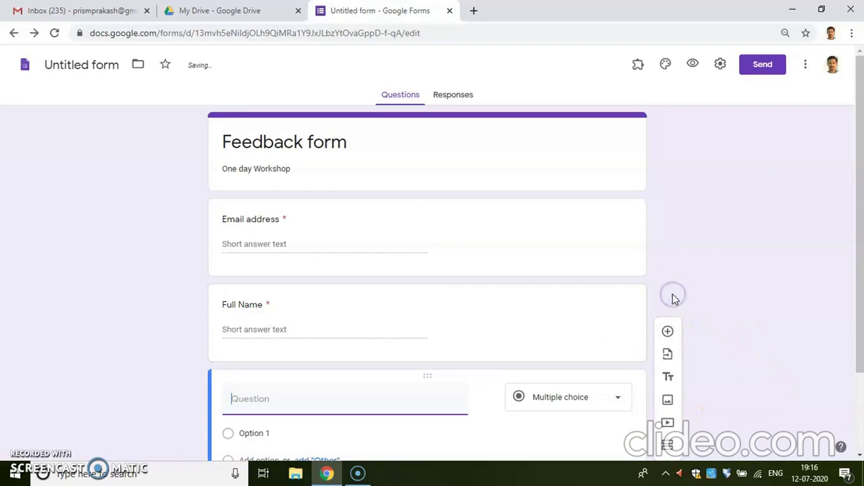
{"action": "left_click_drag", "start_coordinate": [856, 271], "coordinate": [858, 351]}
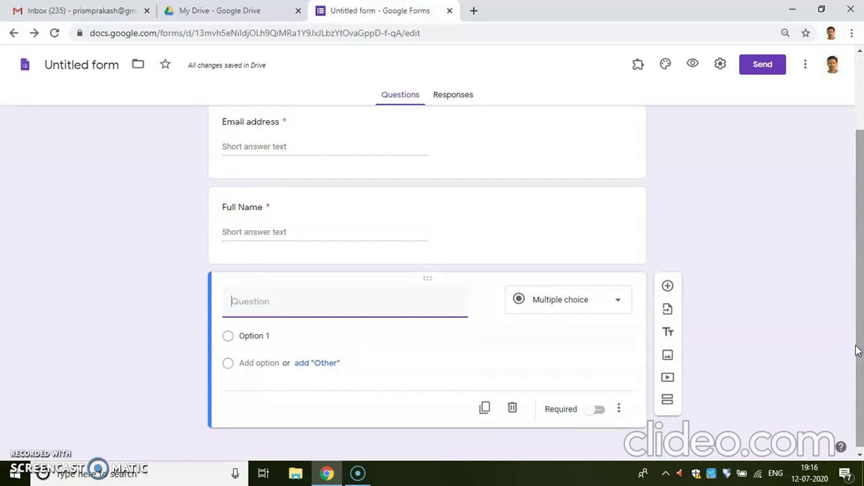
{"action": "type", "text": "Desigination"}
{"action": "left_click", "coordinate": [859, 456]}
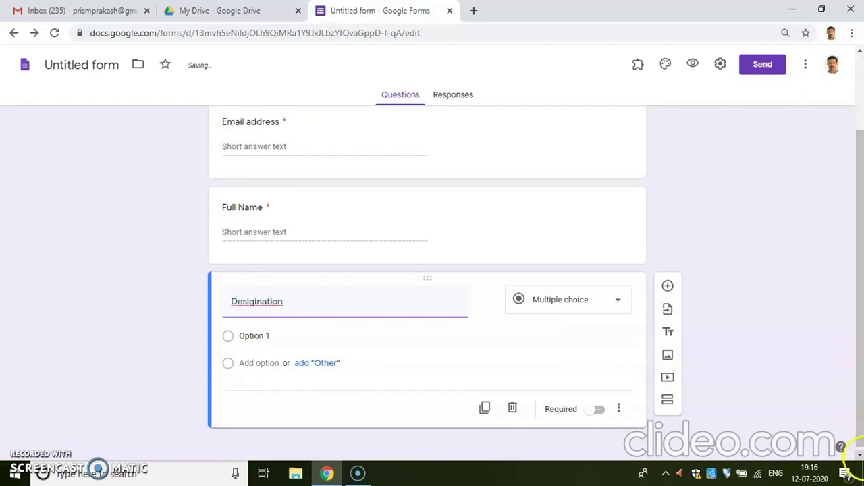
{"action": "left_click", "coordinate": [624, 308]}
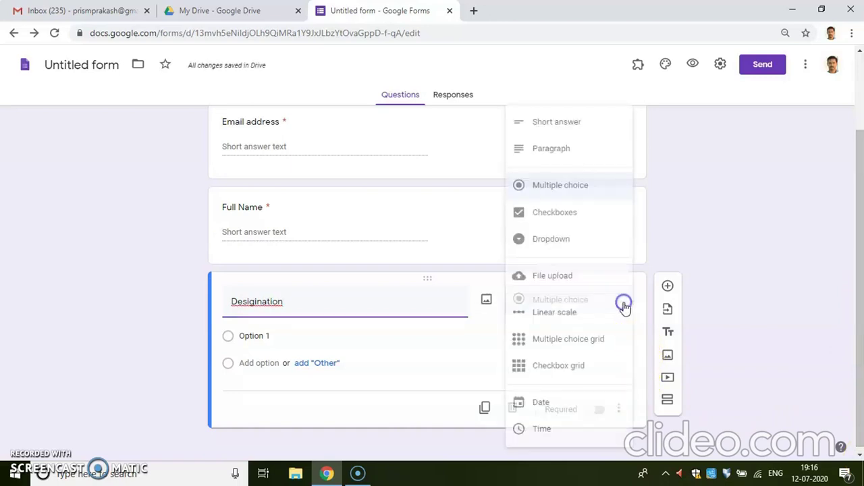
{"action": "left_click", "coordinate": [575, 123]}
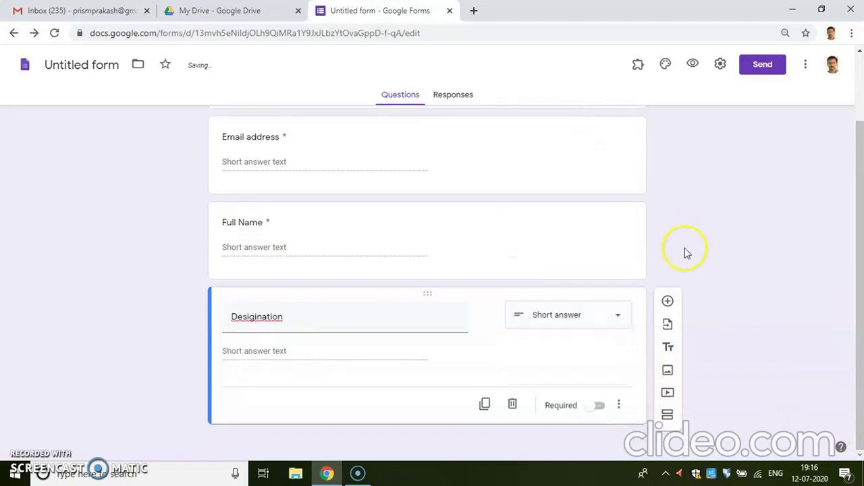
{"action": "left_click", "coordinate": [669, 302]}
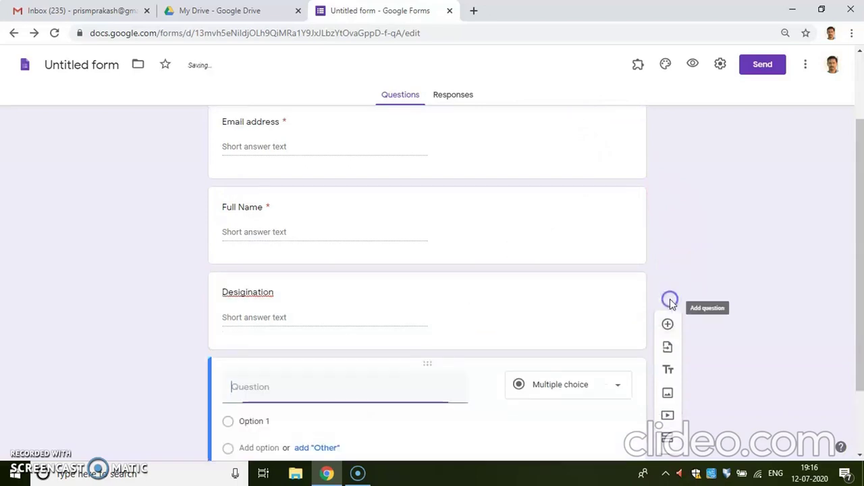
Correct the misspelled title to 'Designation' using the spell-check suggestion
{"action": "double_click", "coordinate": [250, 292]}
{"action": "right_click", "coordinate": [248, 297]}
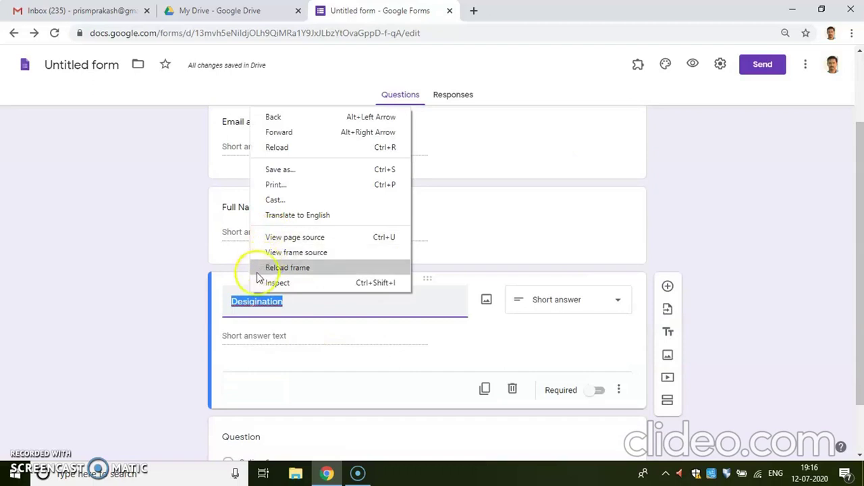
{"action": "left_click", "coordinate": [239, 299]}
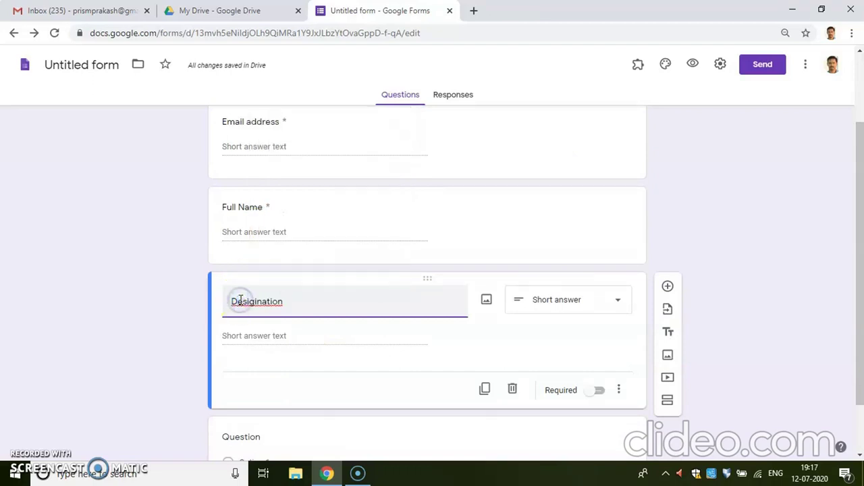
{"action": "right_click", "coordinate": [249, 301]}
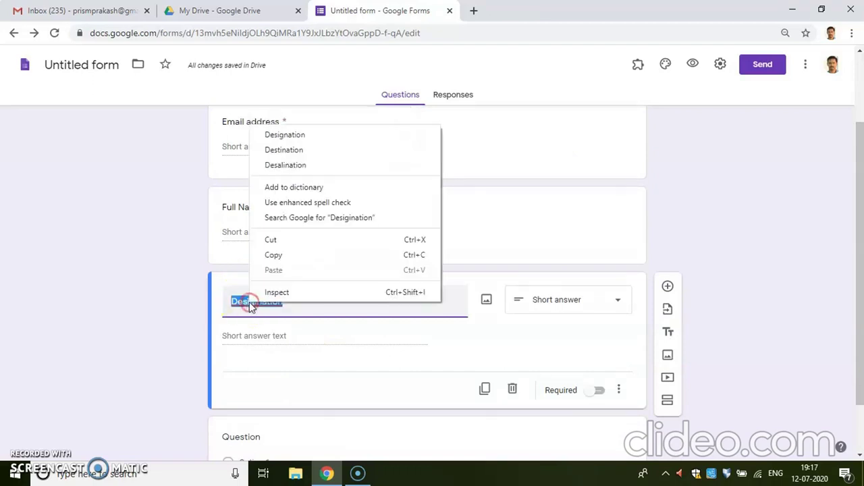
{"action": "left_click", "coordinate": [295, 135]}
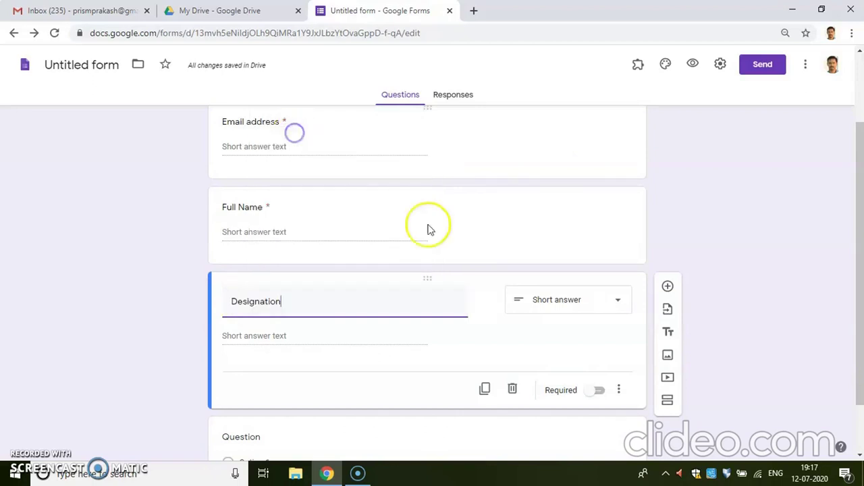
{"action": "left_click_drag", "start_coordinate": [854, 309], "coordinate": [851, 407]}
Title the new question 'Name of the Organization', fixing the spelling with spell-check
{"action": "left_click", "coordinate": [247, 377]}
{"action": "type", "text": "N"}
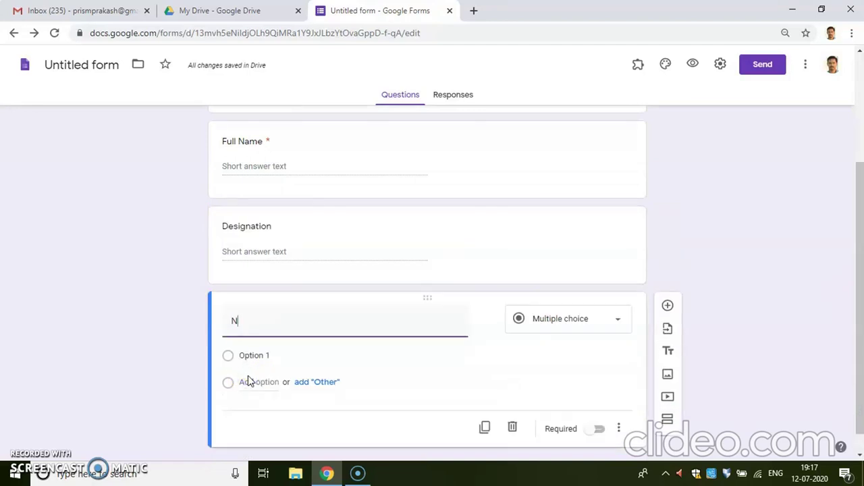
{"action": "type", "text": "ame of "}
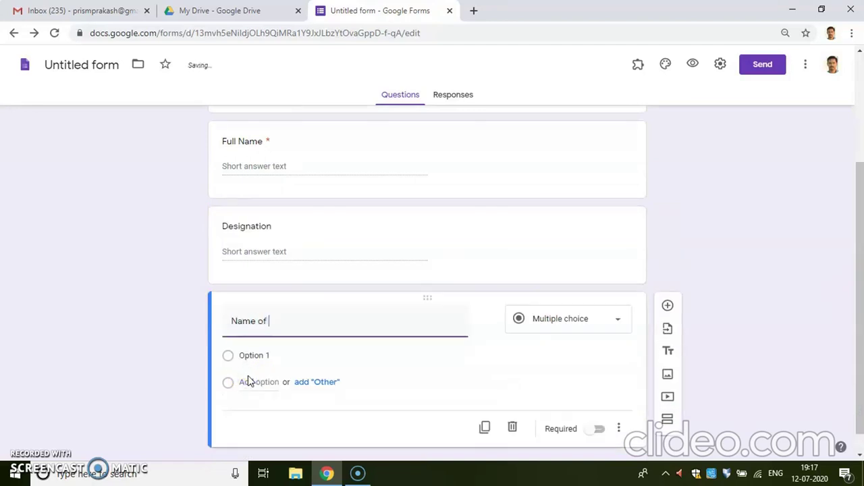
{"action": "type", "text": "the Organiga"}
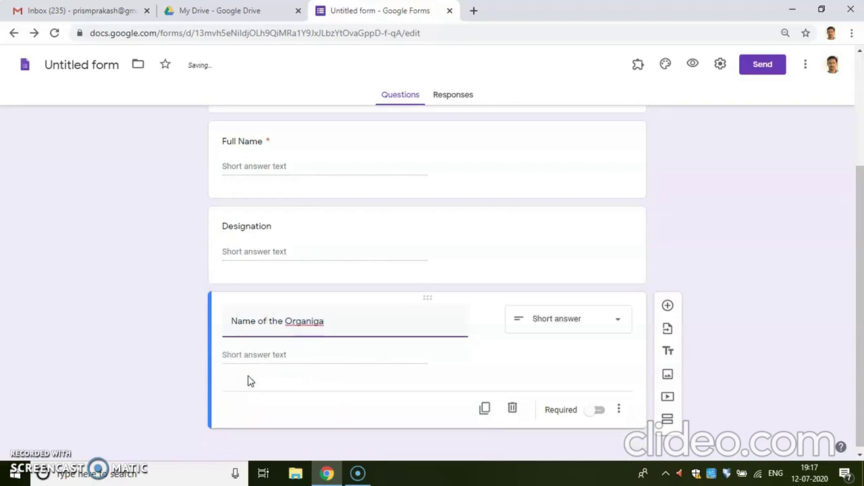
{"action": "type", "text": "nit"}
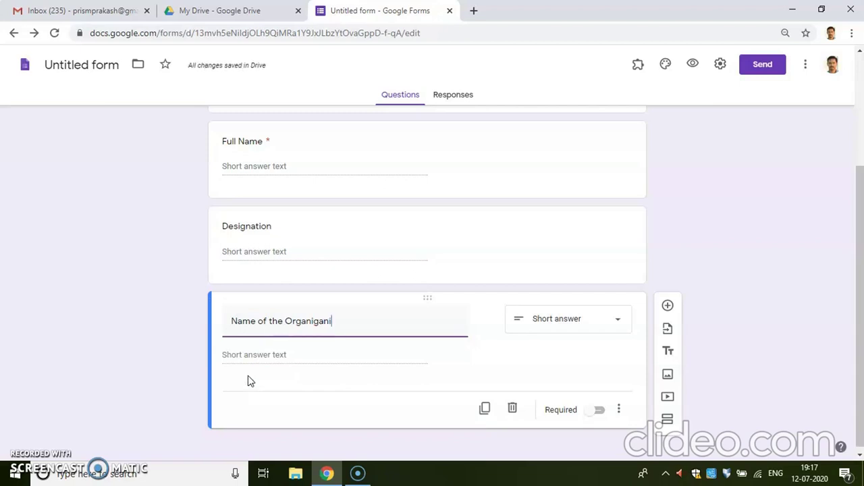
{"action": "key", "text": "BackSpace"}
{"action": "key", "text": "BackSpace"}
{"action": "key", "text": "BackSpace"}
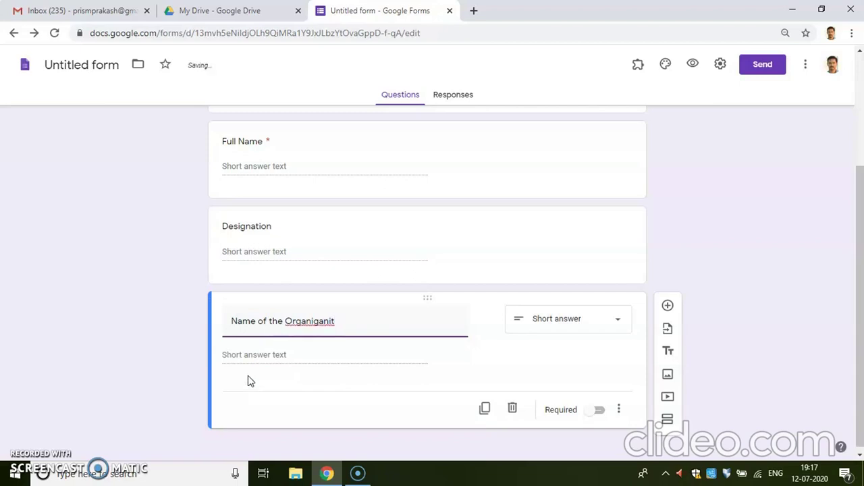
{"action": "type", "text": "nization"}
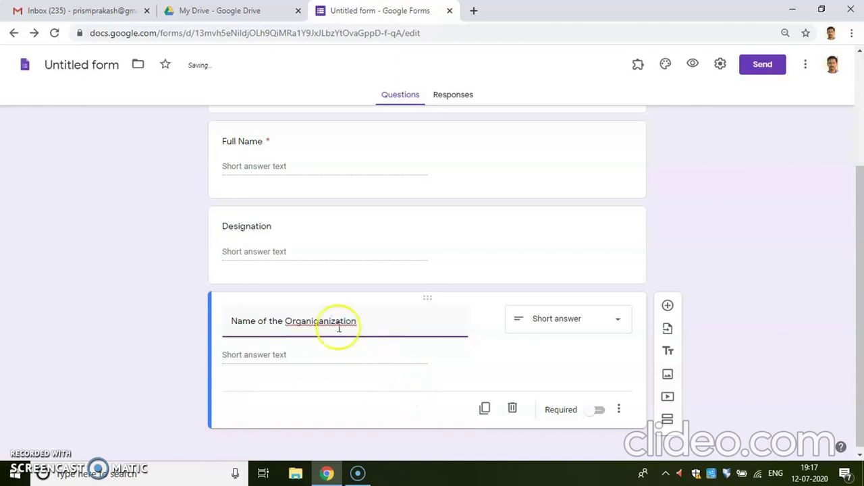
{"action": "left_click", "coordinate": [307, 322]}
{"action": "right_click", "coordinate": [307, 323]}
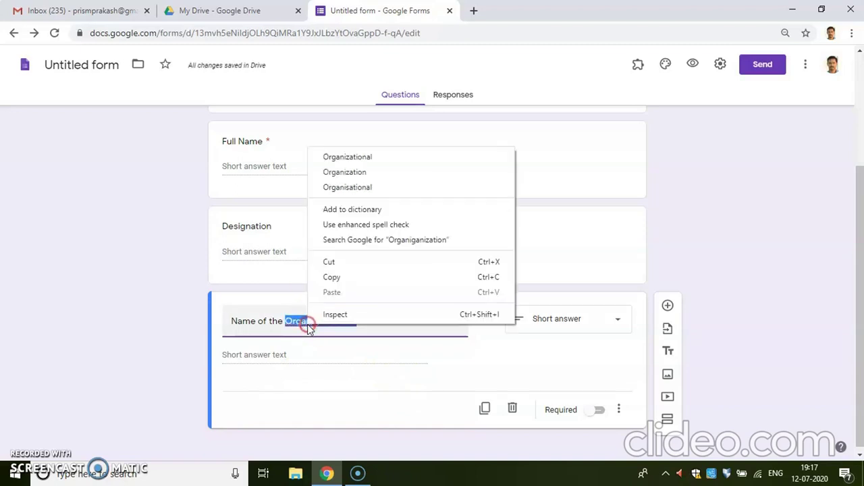
{"action": "left_click", "coordinate": [365, 173]}
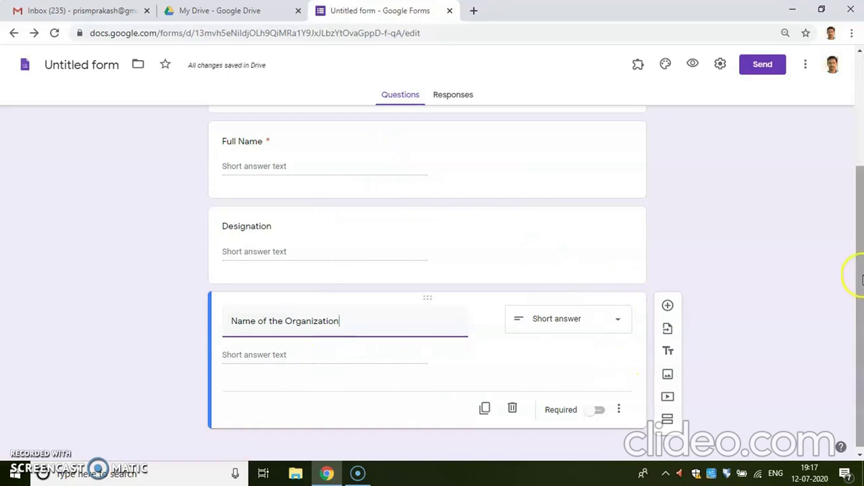
{"action": "left_click_drag", "start_coordinate": [858, 305], "coordinate": [861, 311]}
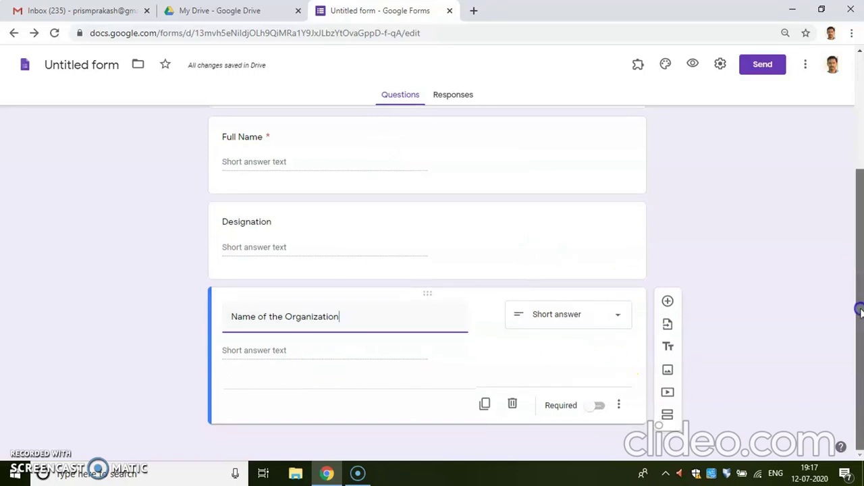
Add another blank question and make 'Name of the Organization' required
{"action": "left_click", "coordinate": [668, 301]}
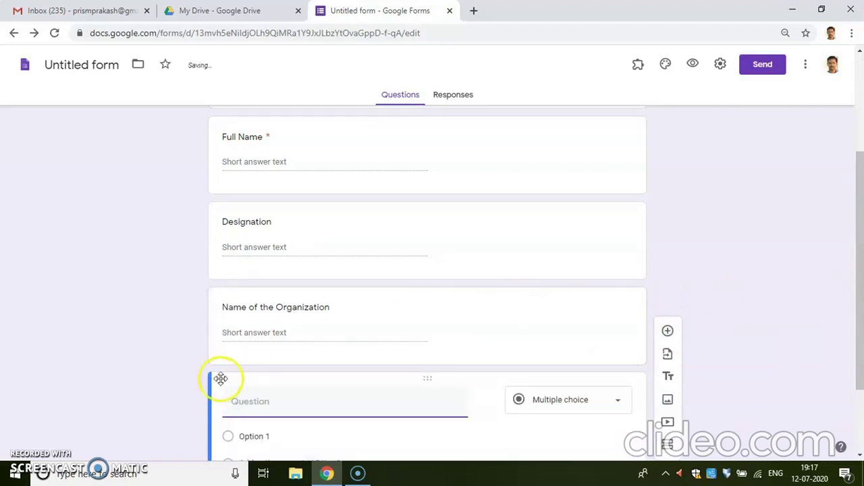
{"action": "left_click", "coordinate": [313, 320]}
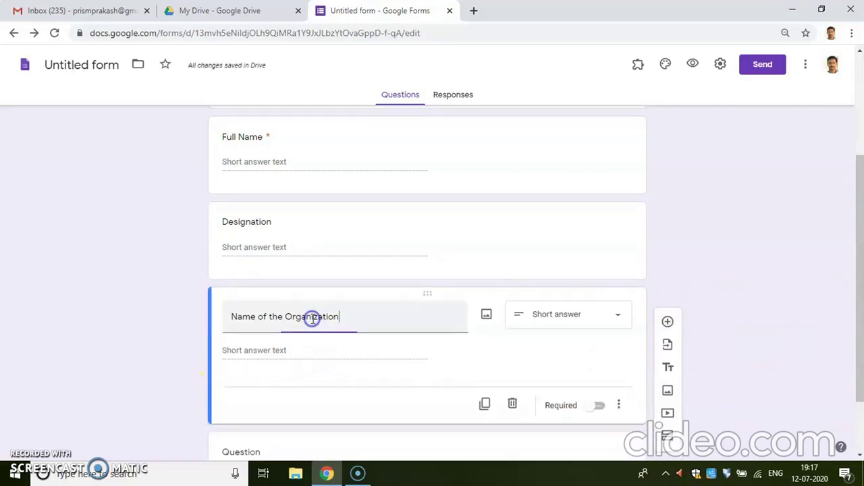
{"action": "left_click", "coordinate": [600, 408]}
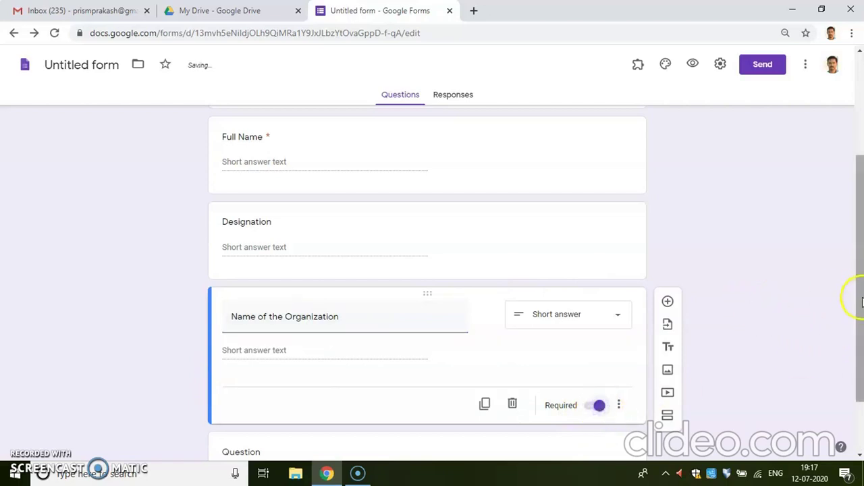
{"action": "left_click", "coordinate": [858, 304]}
{"action": "left_click_drag", "start_coordinate": [858, 303], "coordinate": [854, 380]}
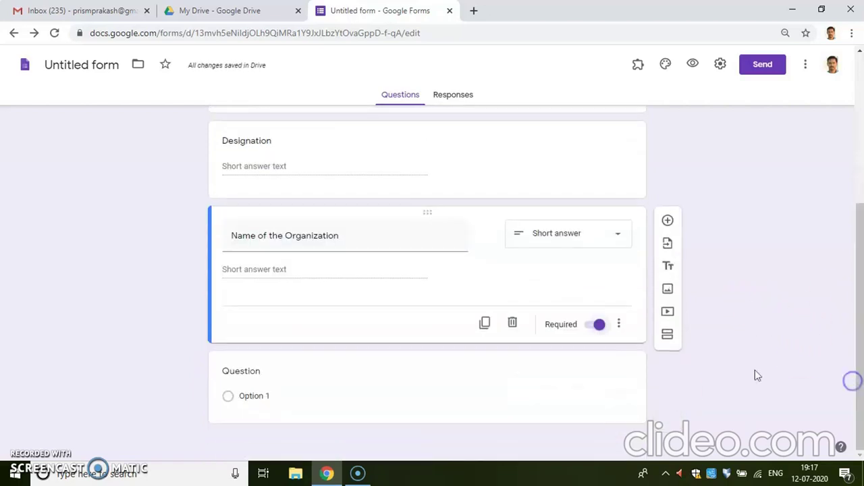
Title the next question 'WhatsAPP No', make it required, and add a question below
{"action": "left_click", "coordinate": [250, 396]}
{"action": "left_click", "coordinate": [268, 322]}
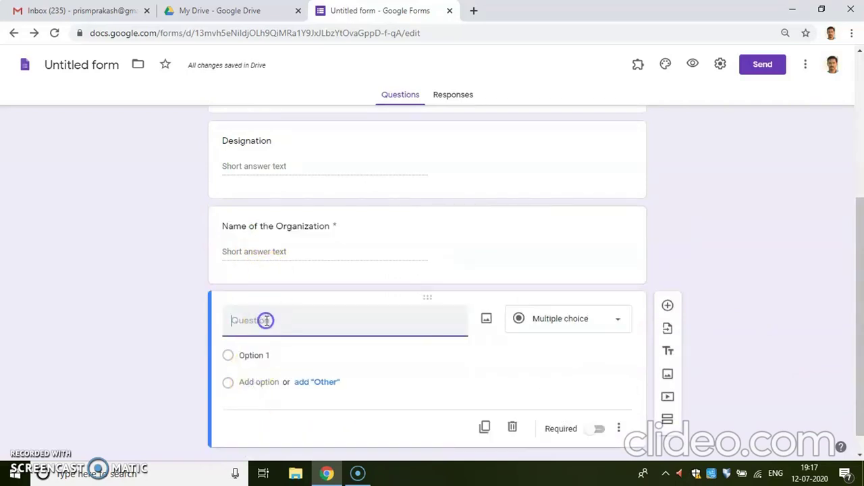
{"action": "type", "text": "Whatsa"}
{"action": "key", "text": "BackSpace"}
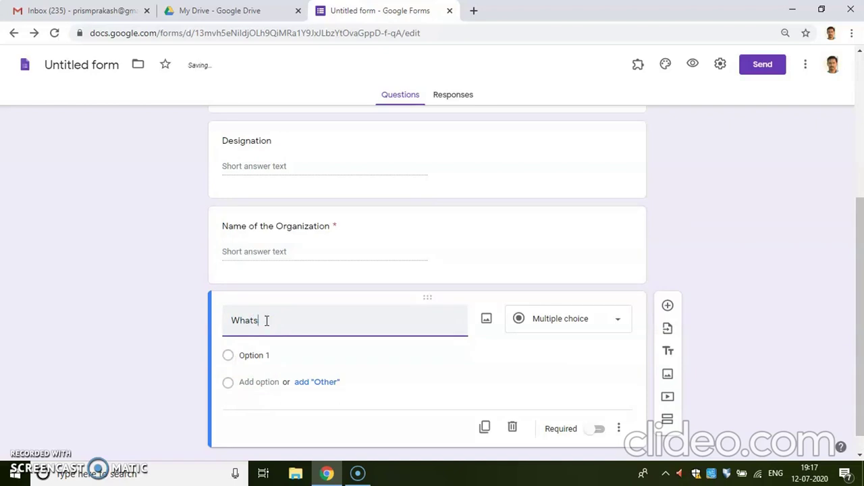
{"action": "type", "text": "APP No"}
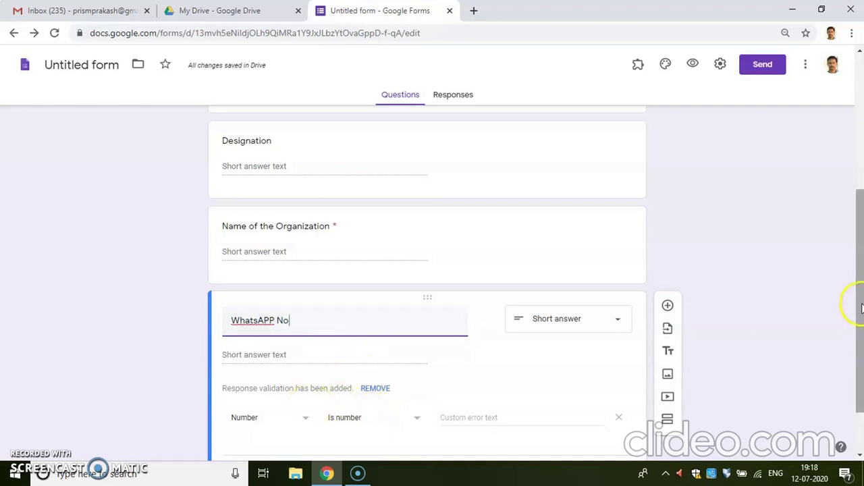
{"action": "left_click_drag", "start_coordinate": [861, 308], "coordinate": [860, 357]}
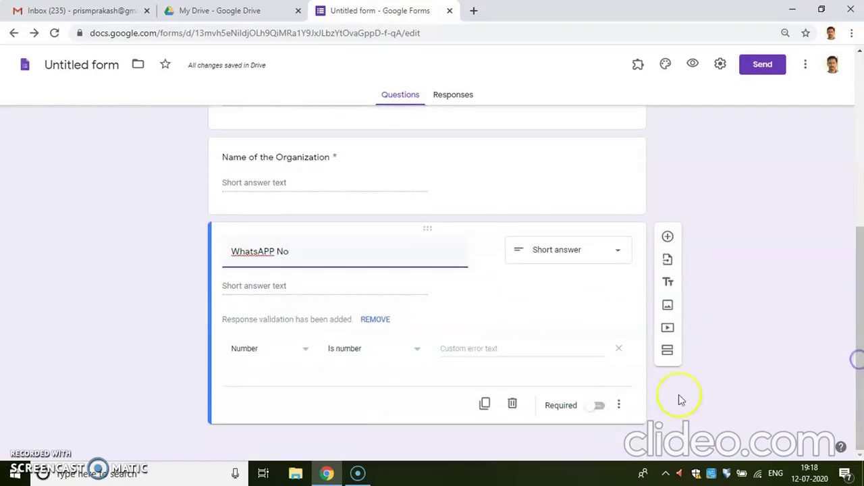
{"action": "left_click", "coordinate": [605, 406]}
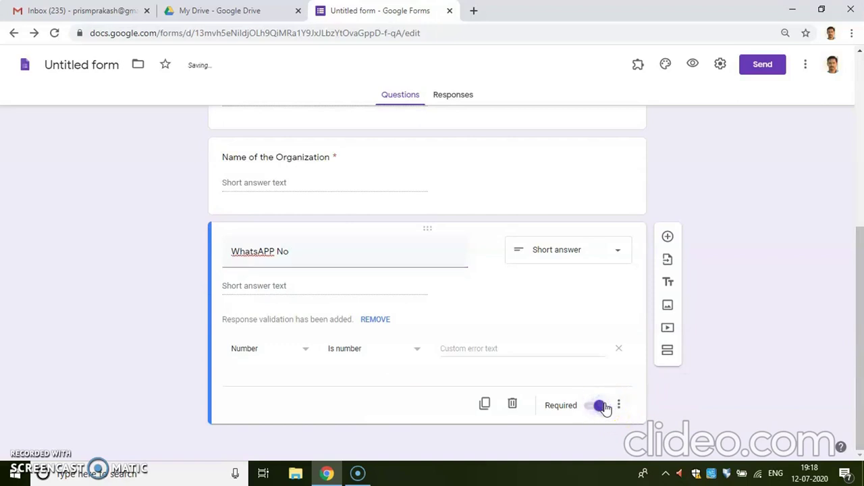
{"action": "left_click", "coordinate": [670, 237]}
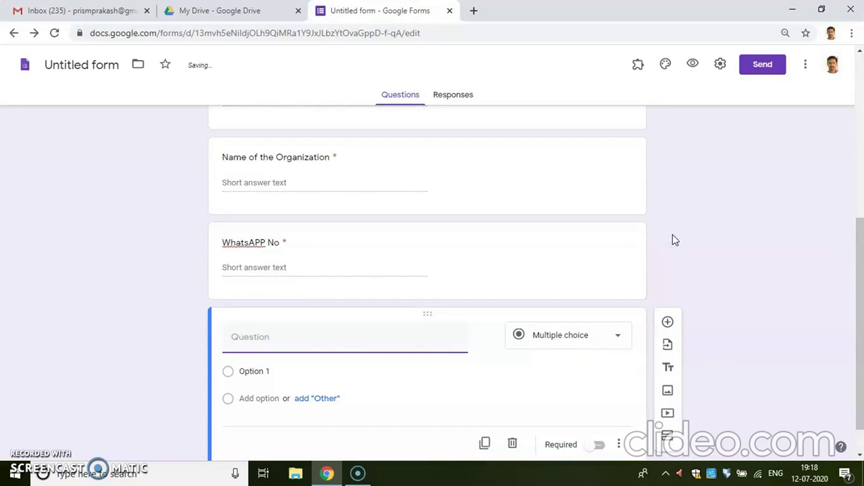
Fix the question title's capitalisation and spacing to 'WhatsApp No'
{"action": "left_click", "coordinate": [275, 346]}
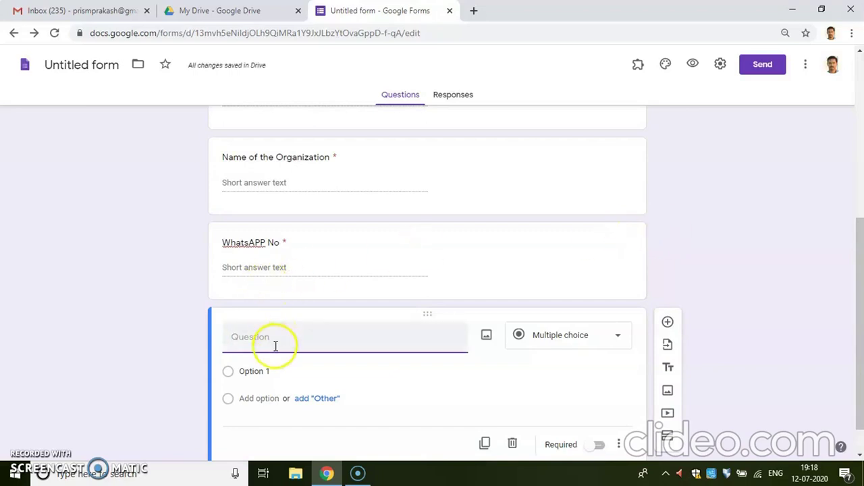
{"action": "left_click", "coordinate": [265, 241]}
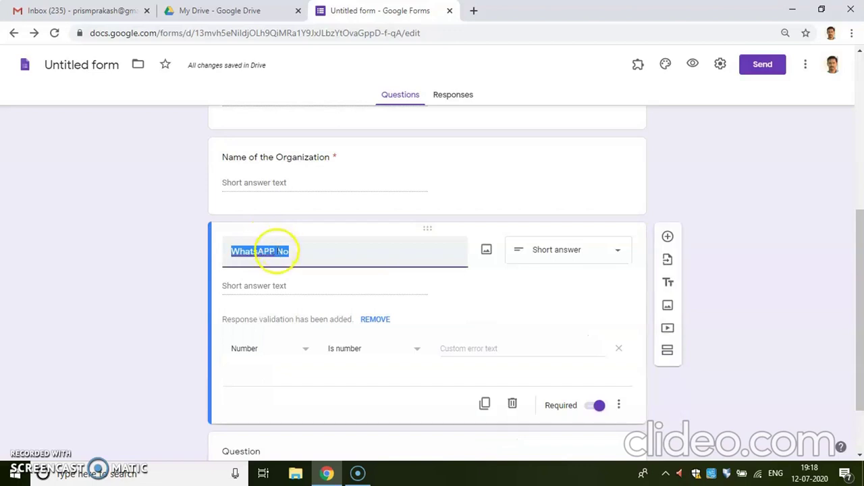
{"action": "left_click", "coordinate": [277, 251]}
{"action": "key", "text": "BackSpace"}
{"action": "key", "text": "BackSpace"}
{"action": "key", "text": "BackSpace"}
{"action": "type", "text": "pp"}
{"action": "left_click", "coordinate": [251, 258]}
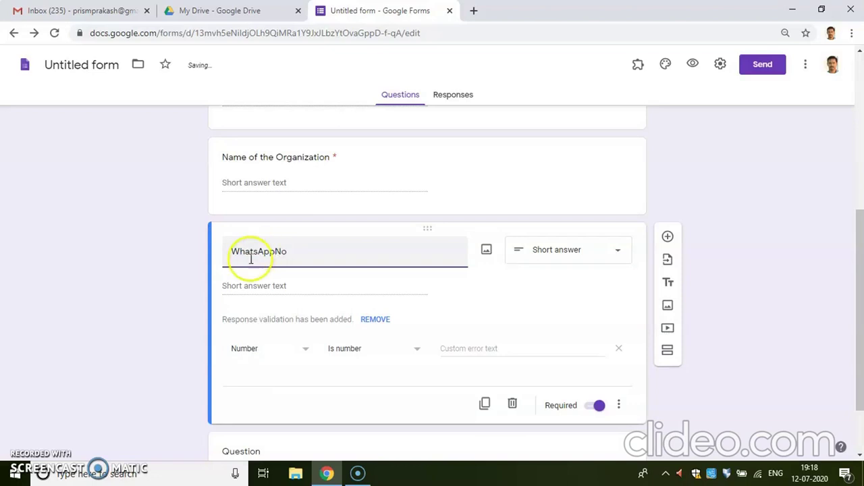
{"action": "left_click", "coordinate": [277, 252]}
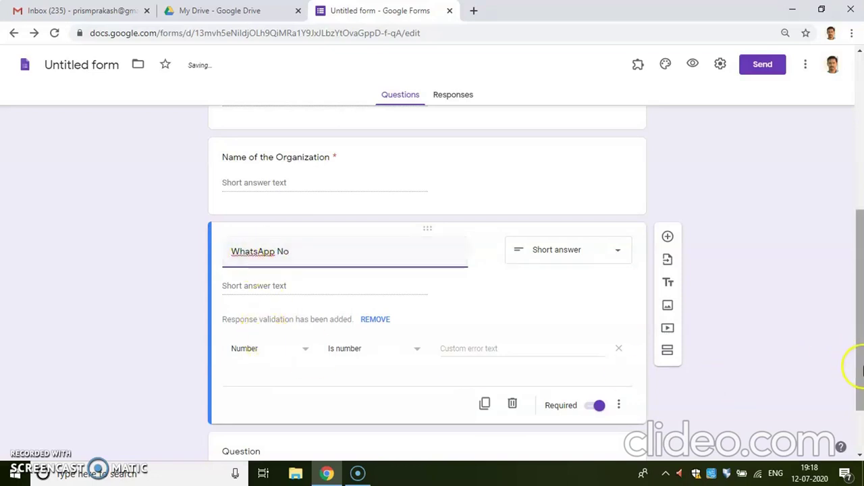
{"action": "left_click_drag", "start_coordinate": [826, 366], "coordinate": [808, 466]}
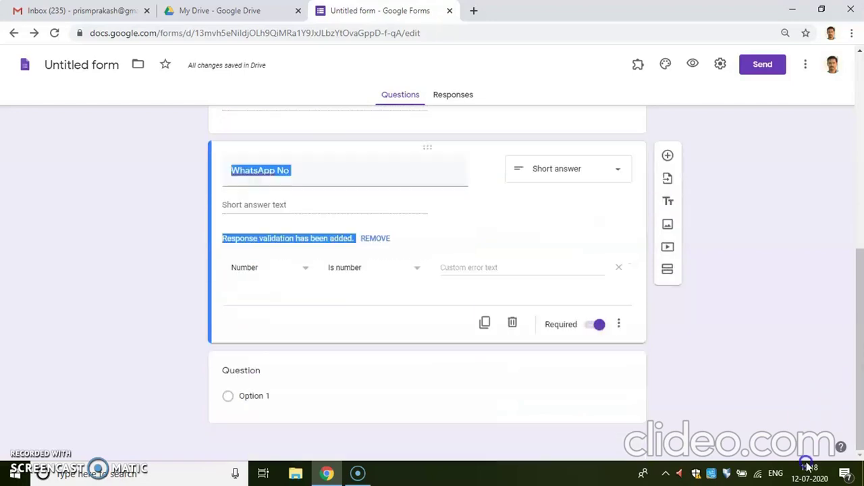
Title the new question 'Overall Feedback', make it a required Short answer, and scroll to the top
{"action": "left_click", "coordinate": [264, 376]}
{"action": "type", "text": "Overall"}
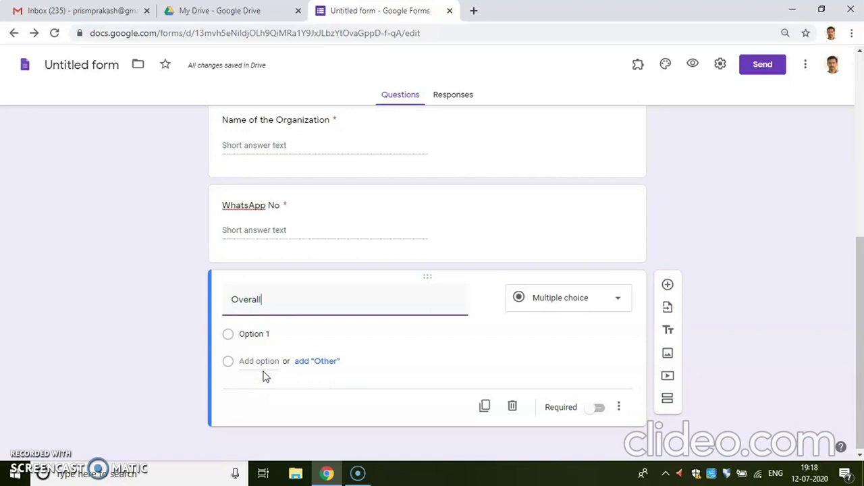
{"action": "type", "text": " Feed"}
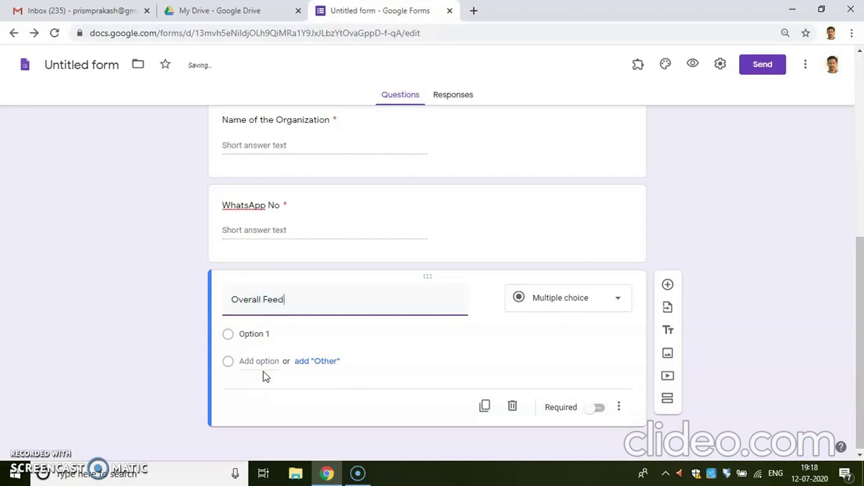
{"action": "type", "text": "back"}
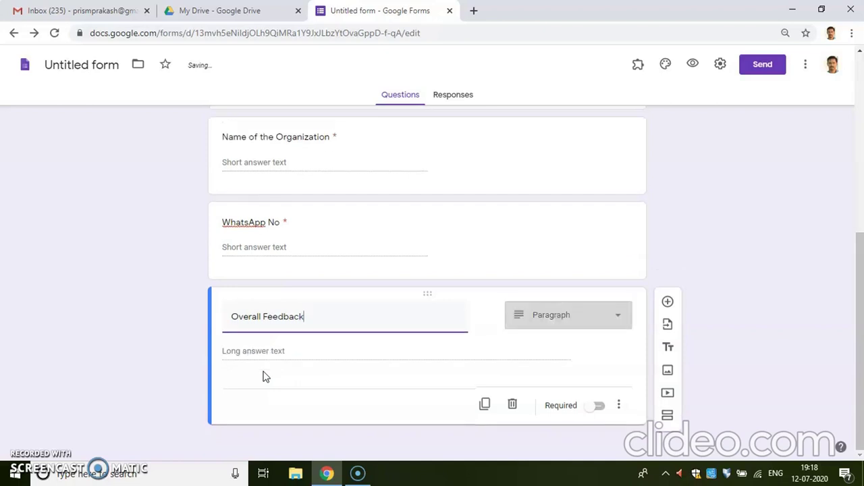
{"action": "left_click", "coordinate": [618, 318]}
{"action": "left_click", "coordinate": [580, 122]}
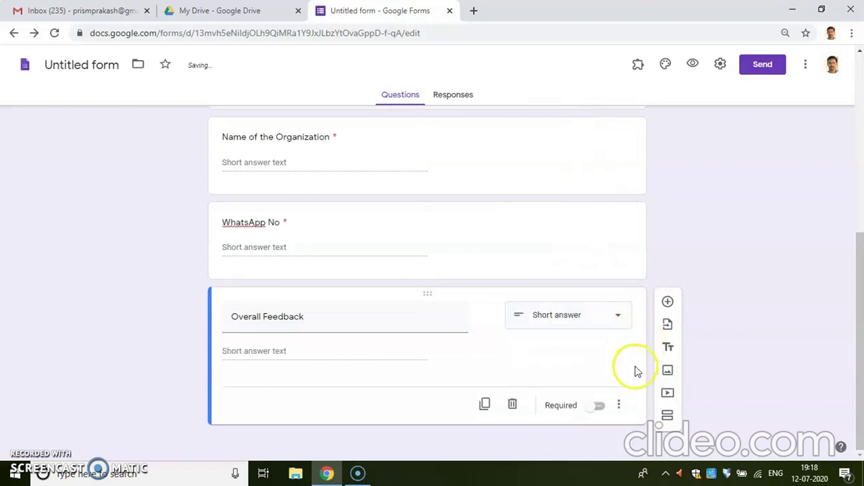
{"action": "left_click", "coordinate": [599, 405]}
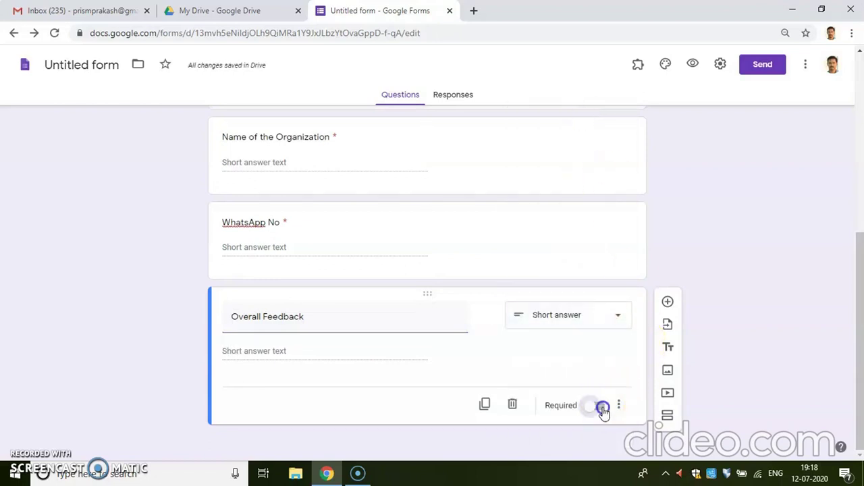
{"action": "left_click_drag", "start_coordinate": [862, 341], "coordinate": [845, 175]}
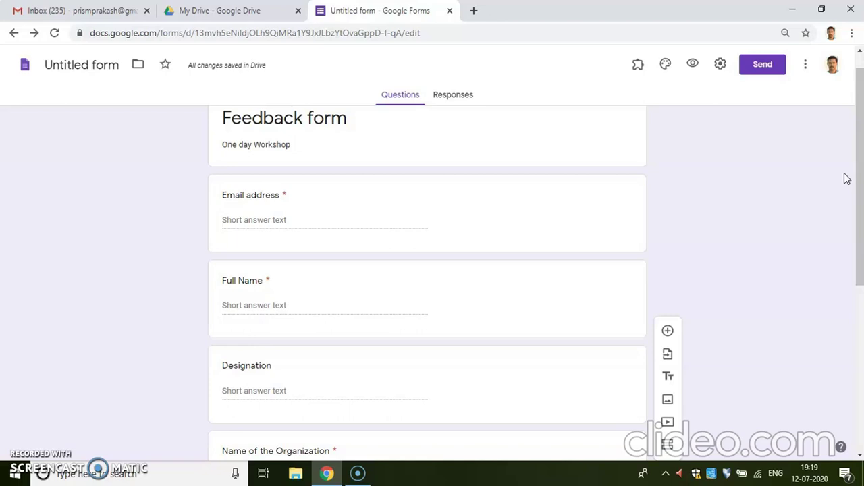
Limit the form to 1 response per respondent in its settings and save
{"action": "left_click", "coordinate": [859, 177]}
{"action": "left_click_drag", "start_coordinate": [859, 177], "coordinate": [860, 150]}
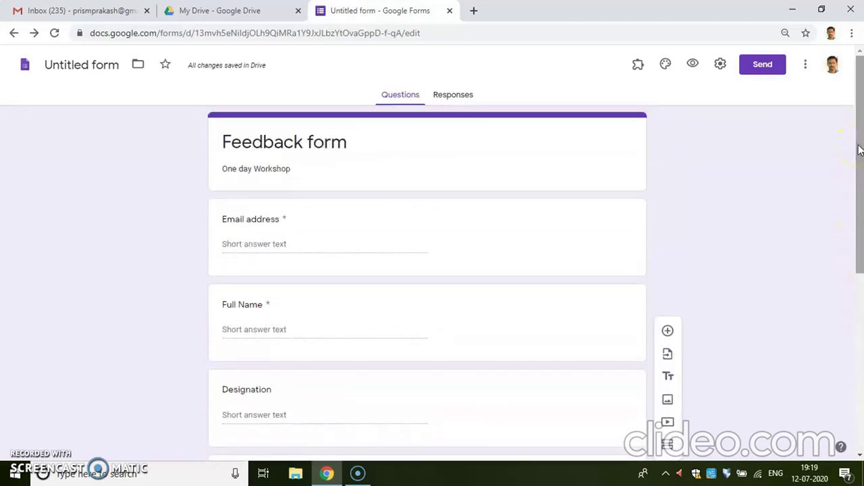
{"action": "left_click", "coordinate": [721, 64]}
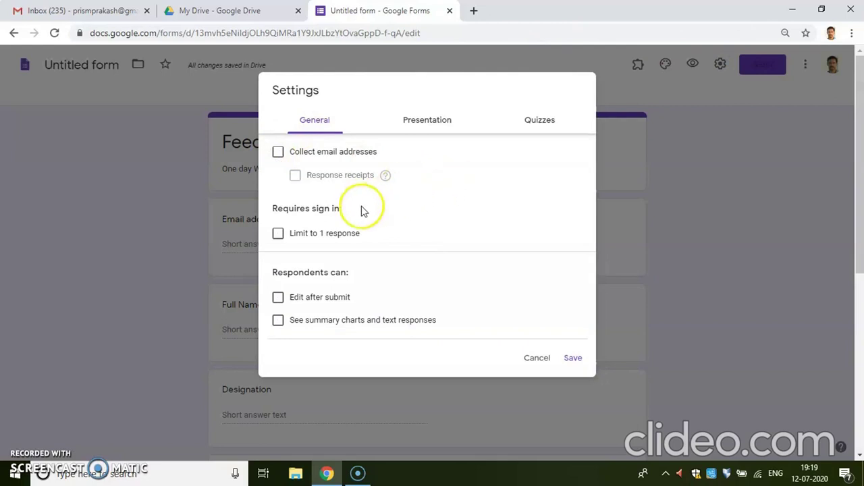
{"action": "left_click", "coordinate": [277, 234]}
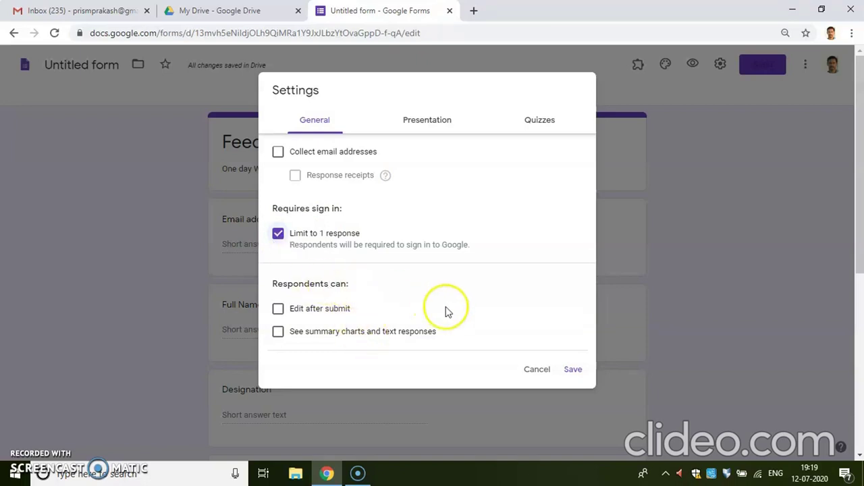
{"action": "left_click", "coordinate": [573, 370]}
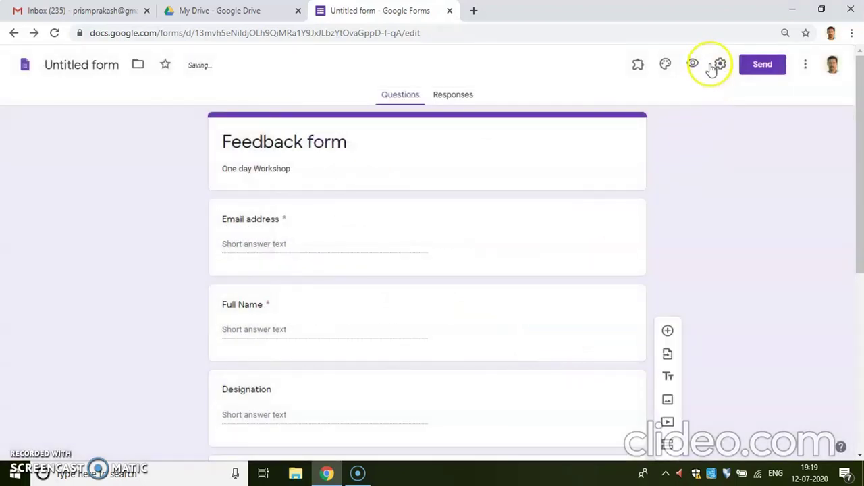
{"action": "left_click", "coordinate": [717, 65]}
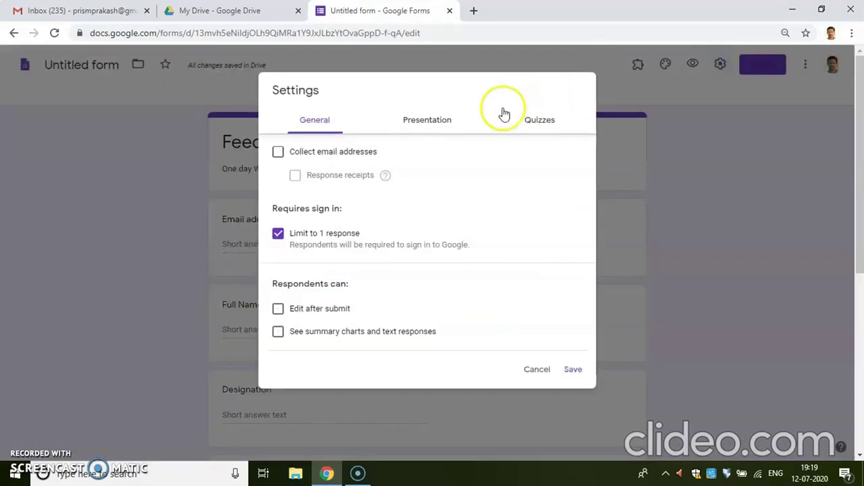
Turn on the progress bar and set the confirmation message to 'Thank you for participating one day Workshop'
{"action": "left_click", "coordinate": [439, 120]}
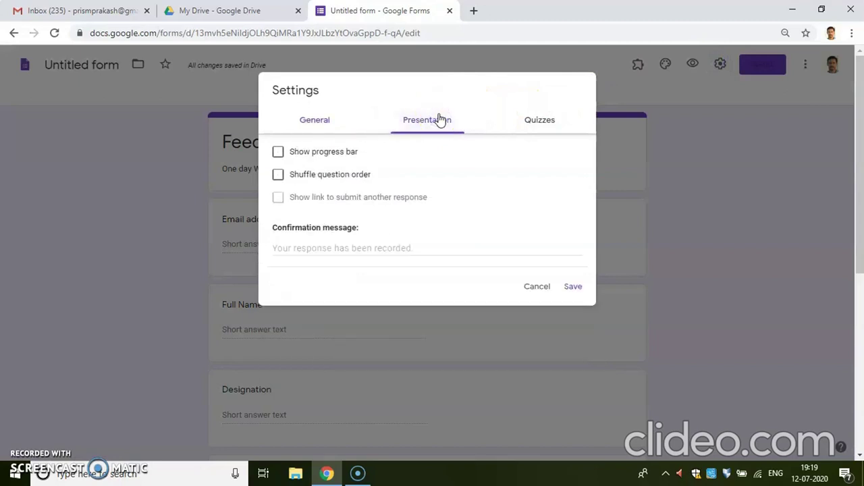
{"action": "left_click", "coordinate": [277, 153]}
{"action": "left_click", "coordinate": [349, 248]}
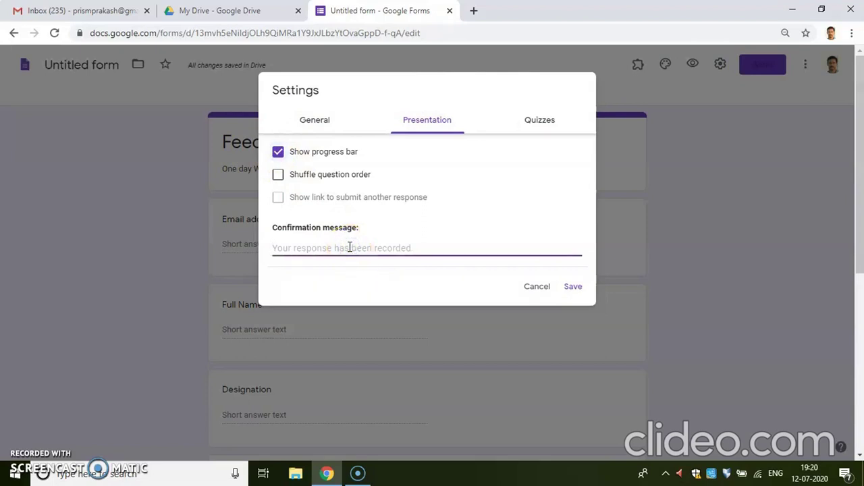
{"action": "type", "text": "Tha"}
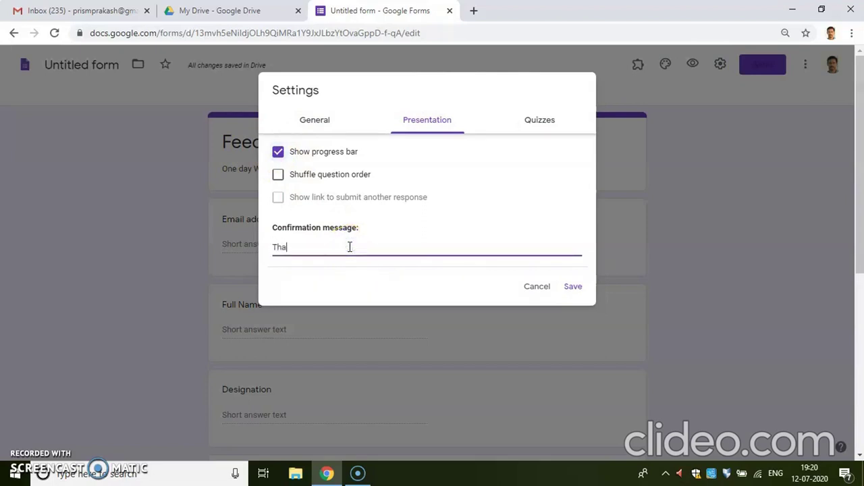
{"action": "type", "text": "nkyou"}
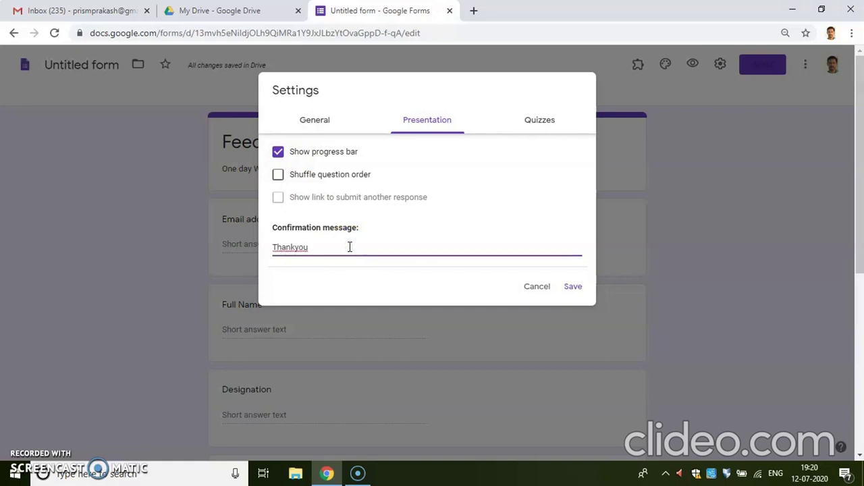
{"action": "key", "text": "Left"}
{"action": "key", "text": "Left"}
{"action": "key", "text": "Left"}
{"action": "type", "text": "you"}
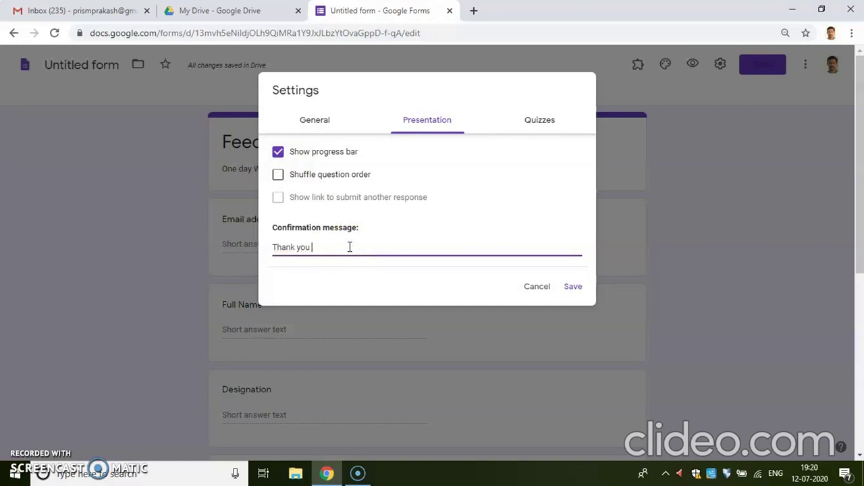
{"action": "type", "text": " for participating one day Work"}
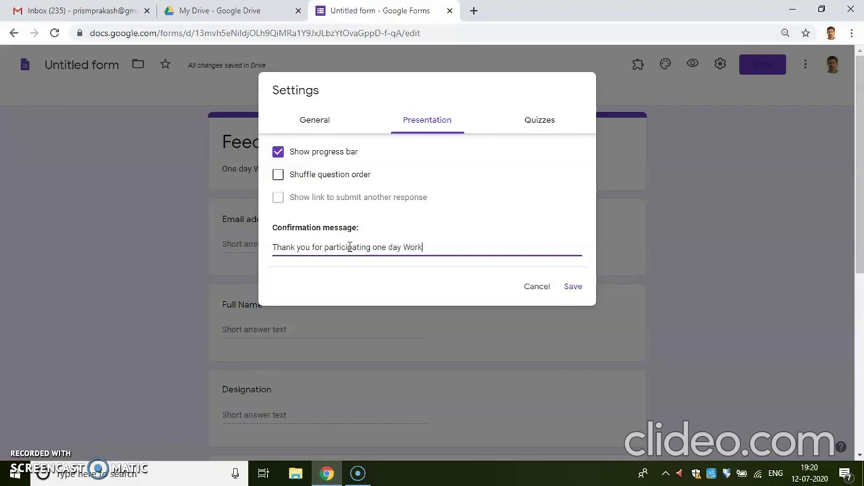
{"action": "type", "text": "shop"}
{"action": "left_click", "coordinate": [574, 288]}
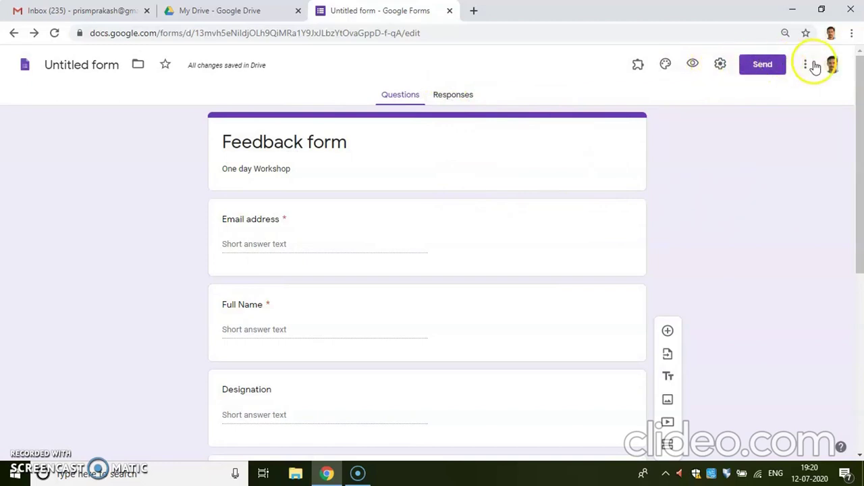
{"action": "left_click", "coordinate": [721, 64]}
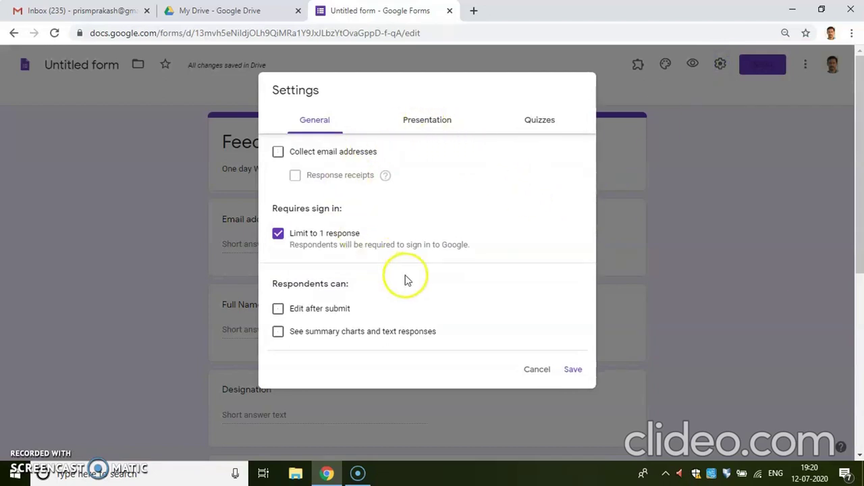
{"action": "left_click", "coordinate": [572, 370]}
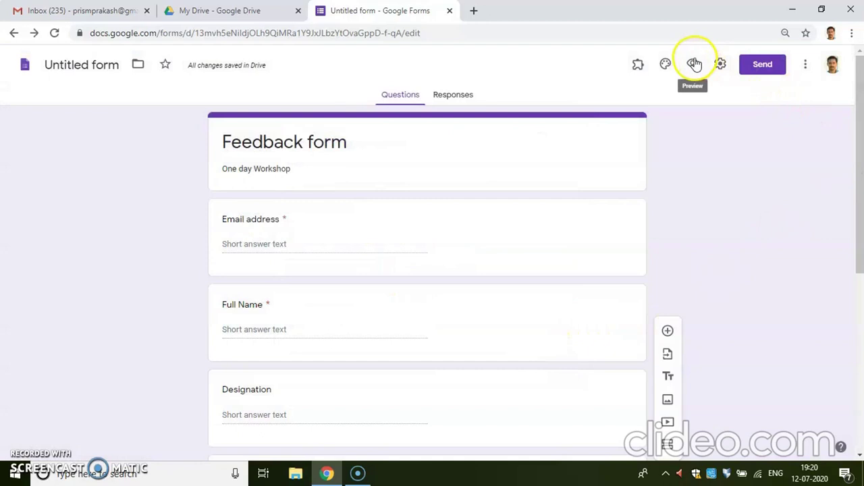
{"action": "left_click", "coordinate": [694, 64]}
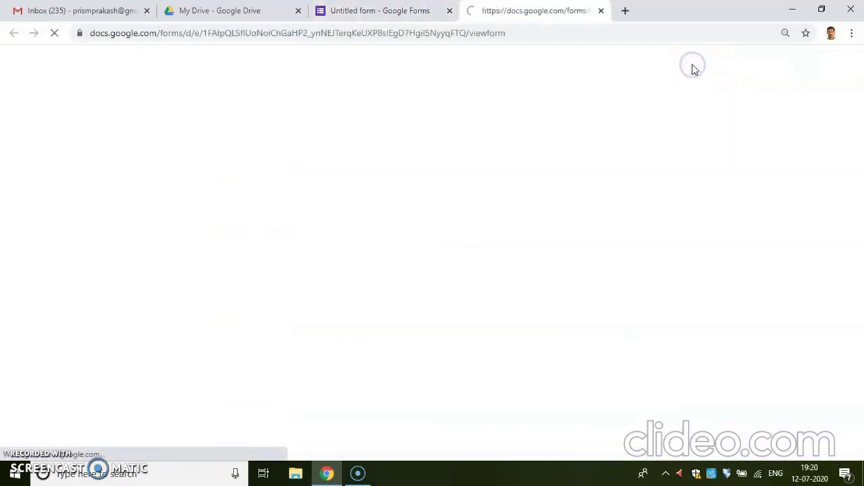
{"action": "left_click_drag", "start_coordinate": [860, 104], "coordinate": [852, 11]}
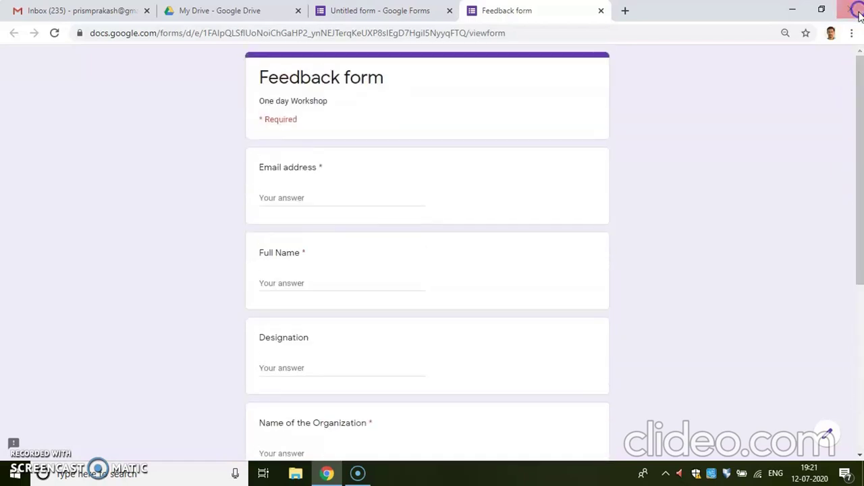
{"action": "left_click", "coordinate": [602, 11]}
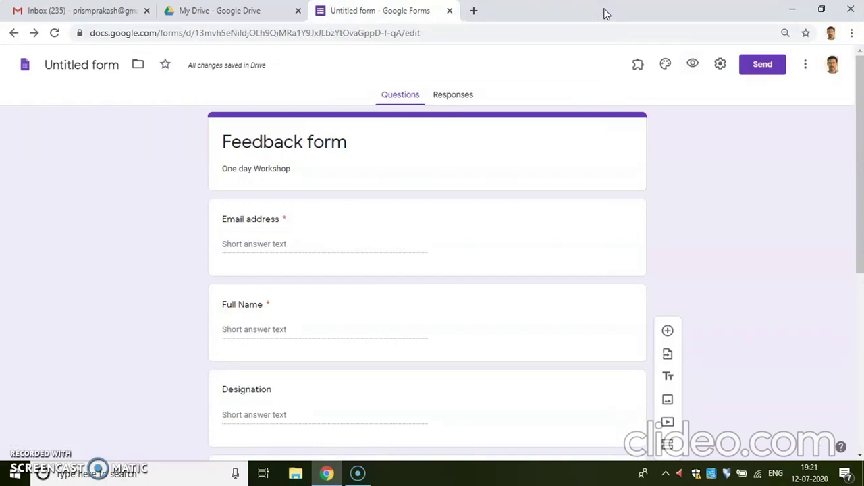
Insert the open-book heart image from Work and School as the form's header
{"action": "left_click", "coordinate": [663, 68]}
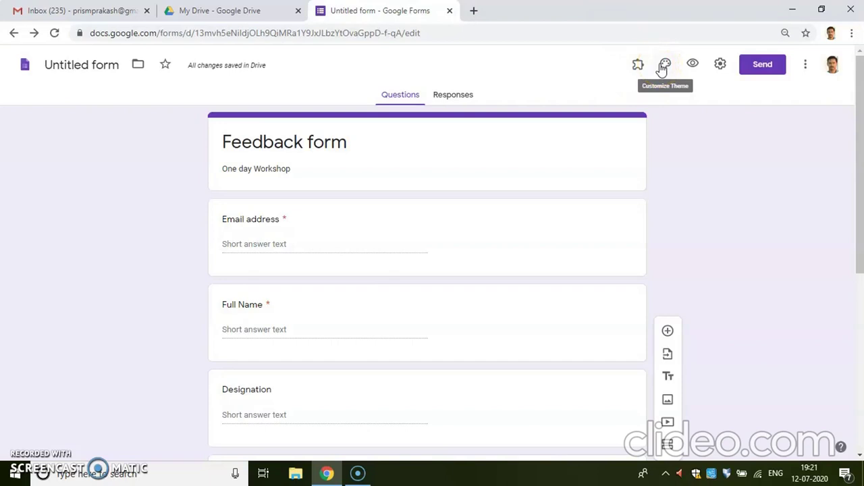
{"action": "left_click", "coordinate": [663, 68]}
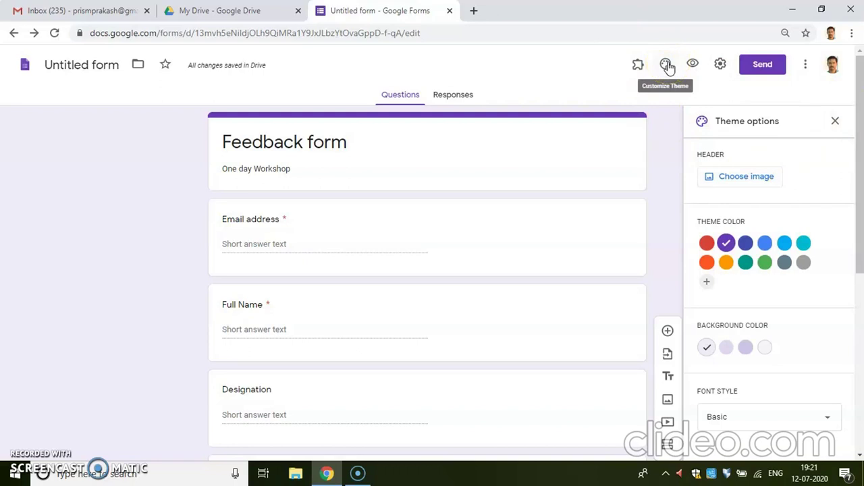
{"action": "left_click", "coordinate": [736, 172]}
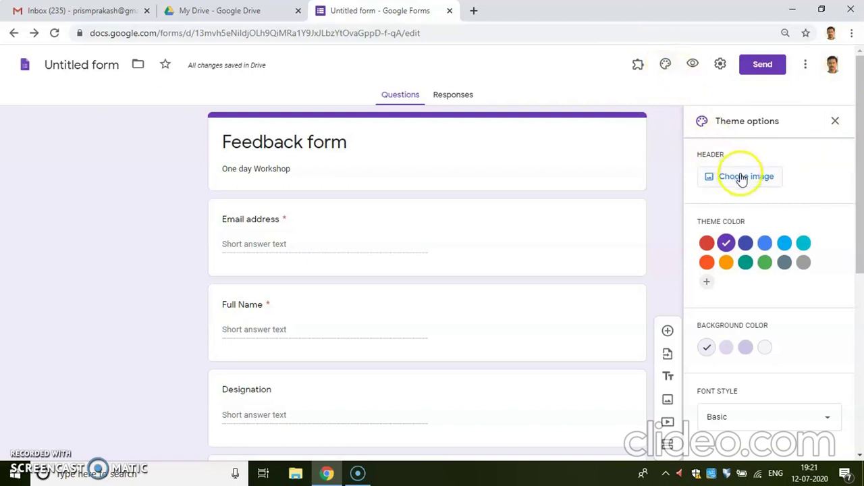
{"action": "left_click", "coordinate": [741, 178]}
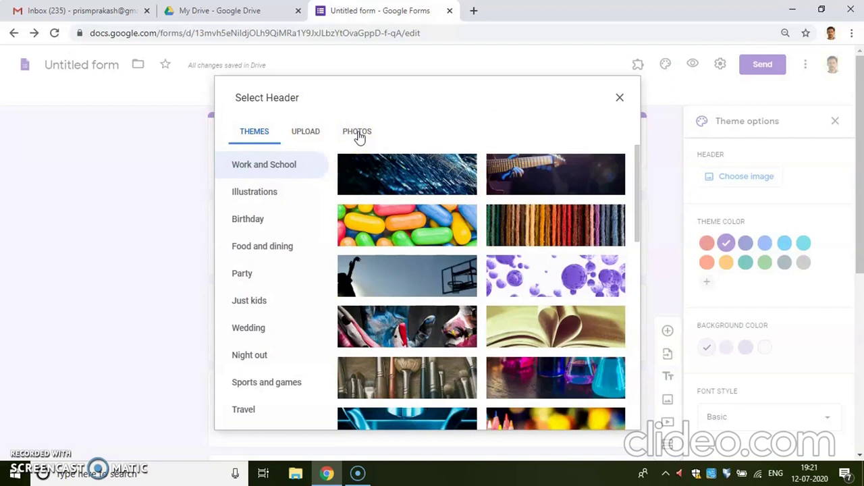
{"action": "left_click", "coordinate": [277, 169]}
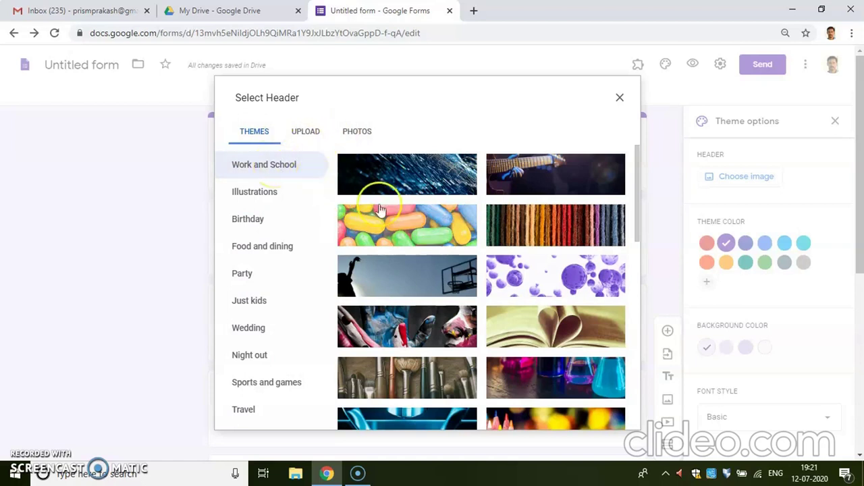
{"action": "left_click", "coordinate": [546, 333]}
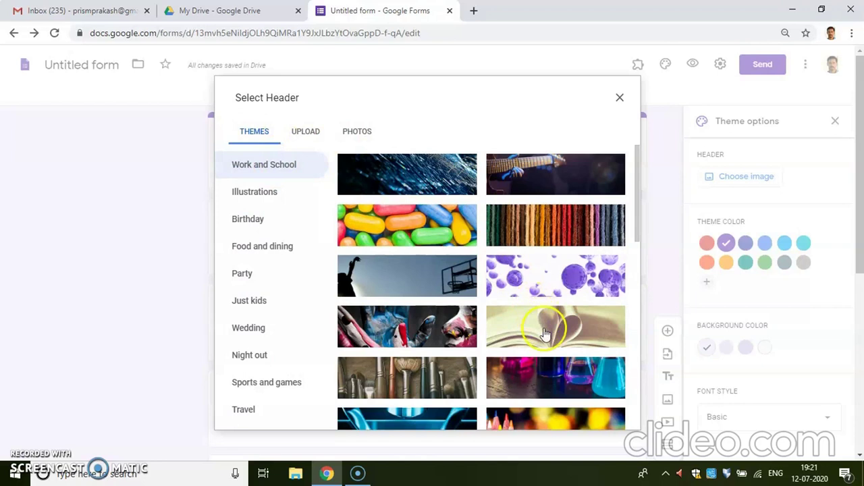
{"action": "left_click", "coordinate": [594, 415]}
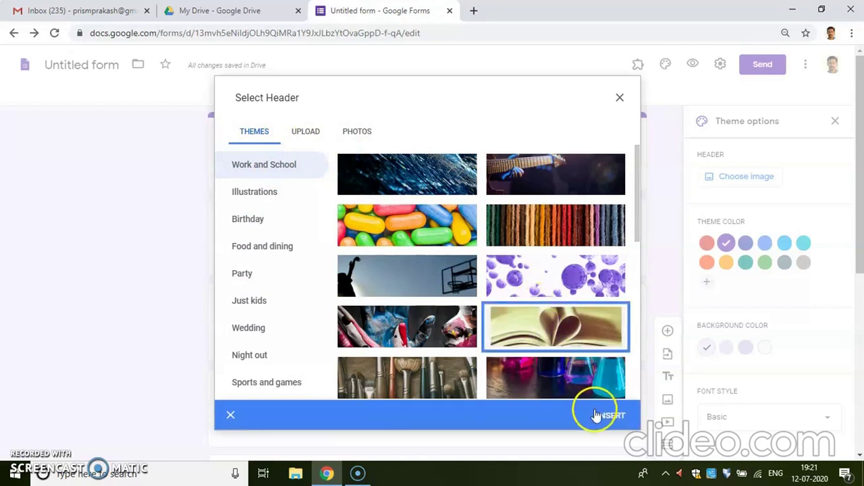
{"action": "left_click", "coordinate": [600, 415]}
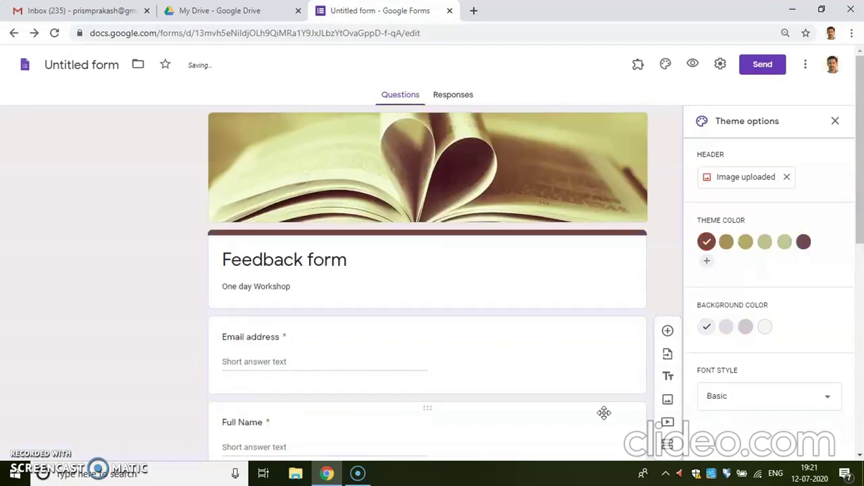
Change the form's theme colour to dark brown
{"action": "left_click", "coordinate": [746, 242]}
{"action": "left_click", "coordinate": [805, 243]}
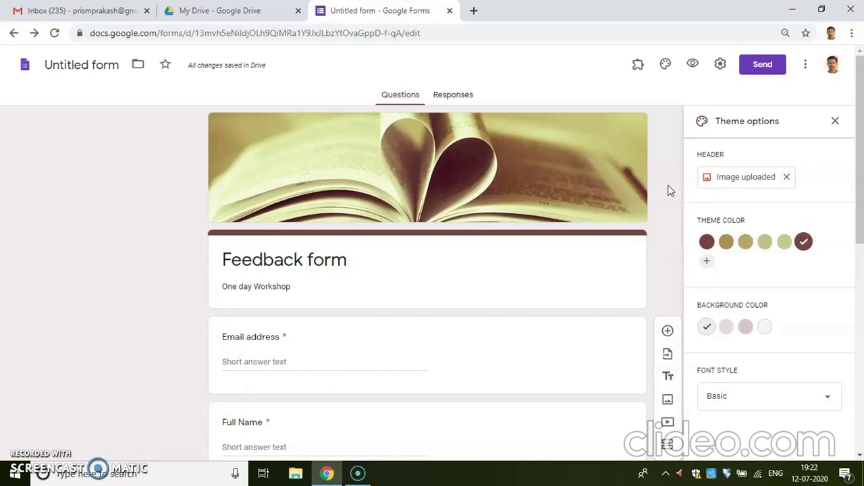
{"action": "left_click", "coordinate": [759, 64]}
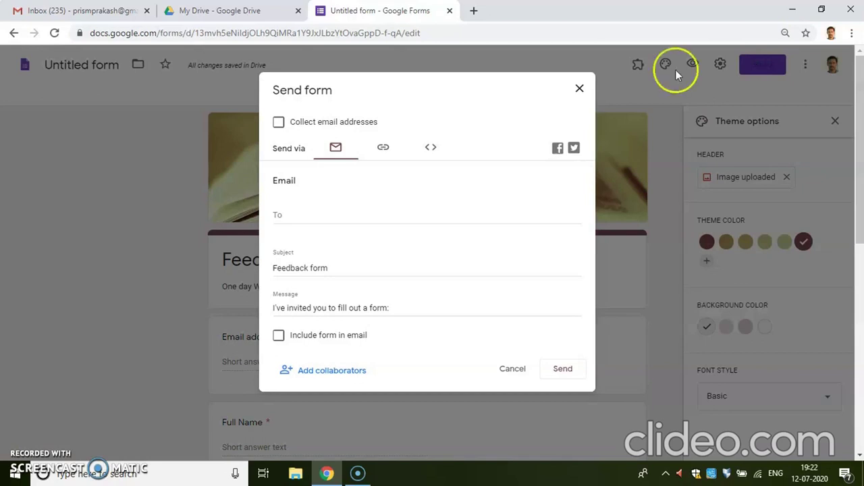
Copy the form's shortened forms.gle link from the Send form dialog
{"action": "left_click", "coordinate": [325, 215]}
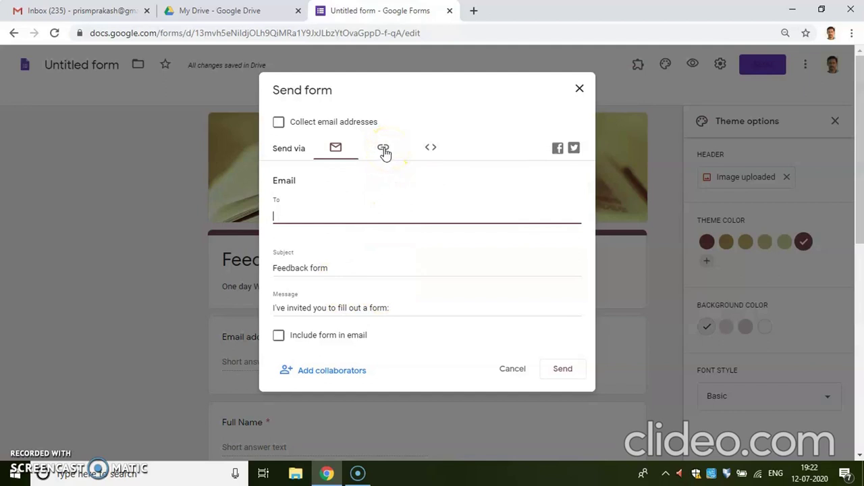
{"action": "left_click", "coordinate": [384, 150]}
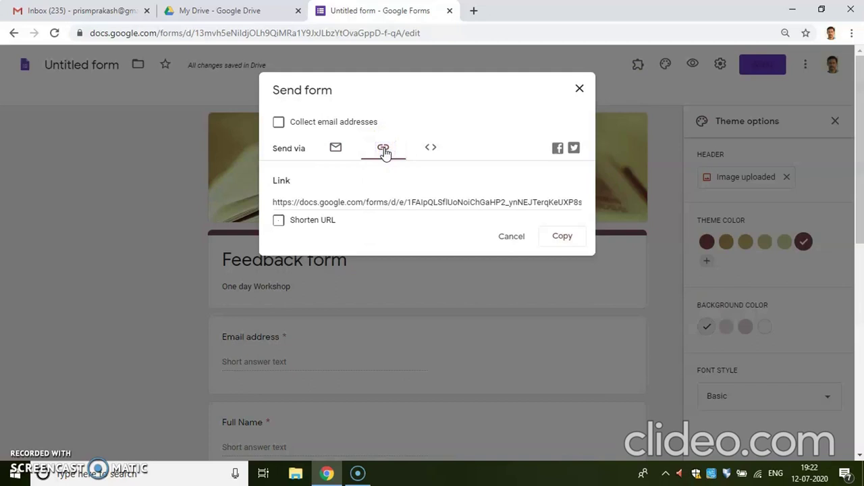
{"action": "left_click", "coordinate": [279, 222]}
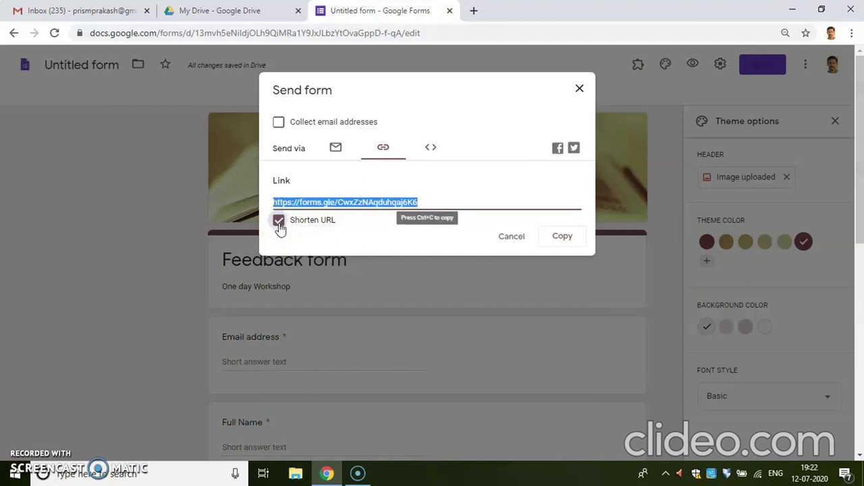
{"action": "left_click", "coordinate": [566, 241]}
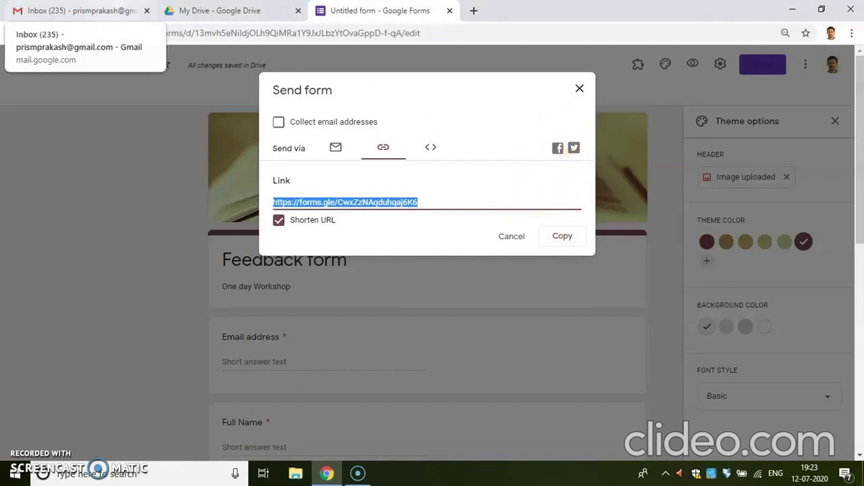
{"action": "left_click", "coordinate": [75, 10]}
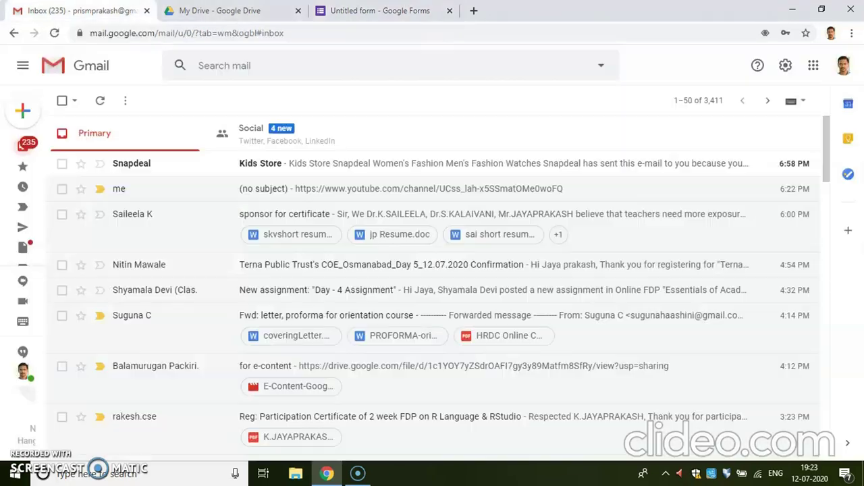
Compose and send an email with the pasted form link to the suggested contact
{"action": "left_click", "coordinate": [29, 114]}
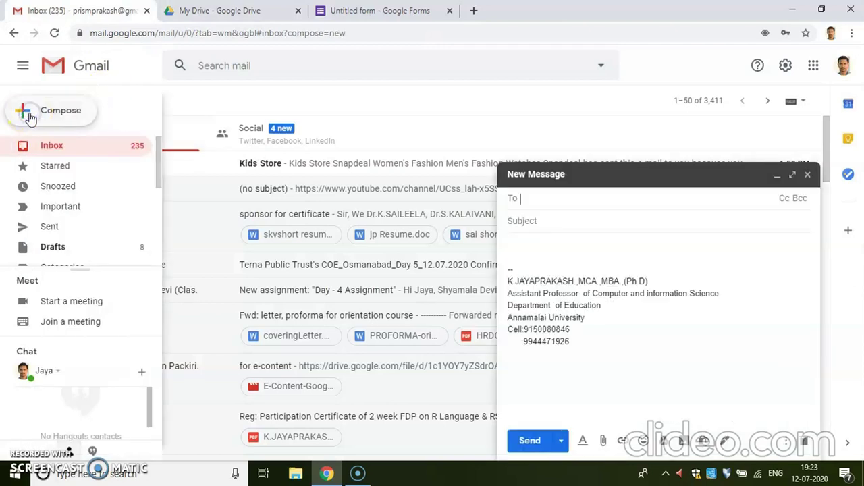
{"action": "left_click", "coordinate": [560, 249]}
{"action": "key", "text": "ctrl+v"}
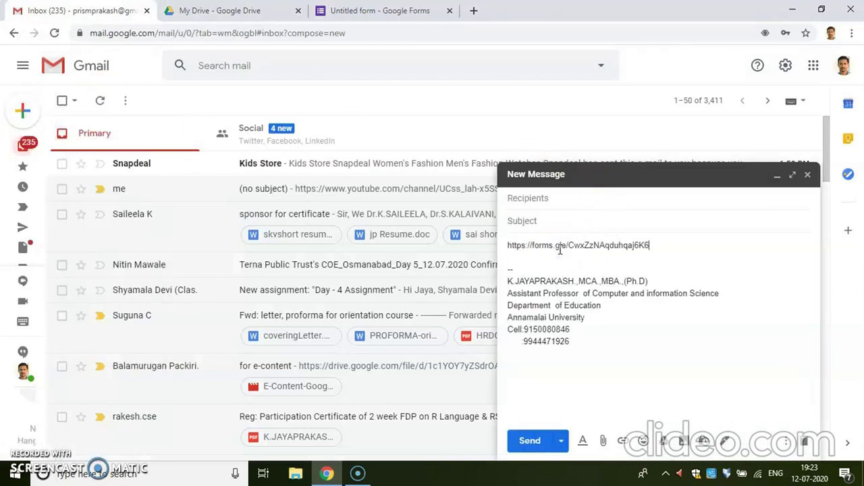
{"action": "left_click", "coordinate": [550, 202]}
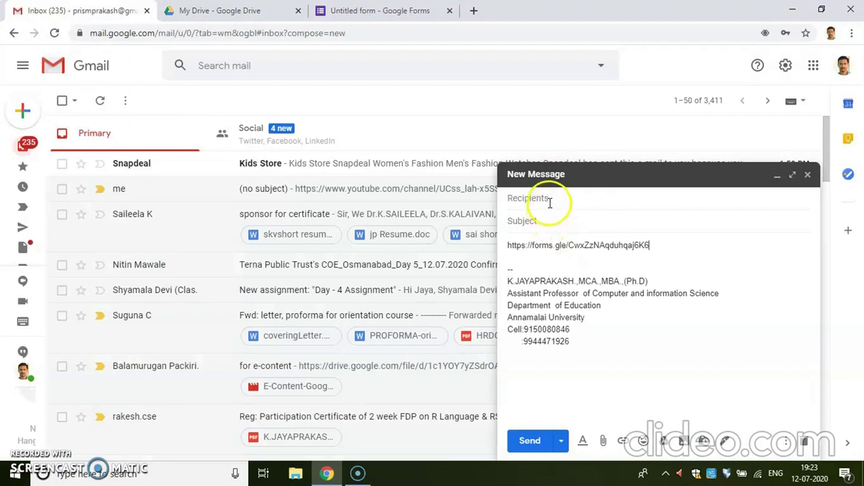
{"action": "type", "text": "pr"}
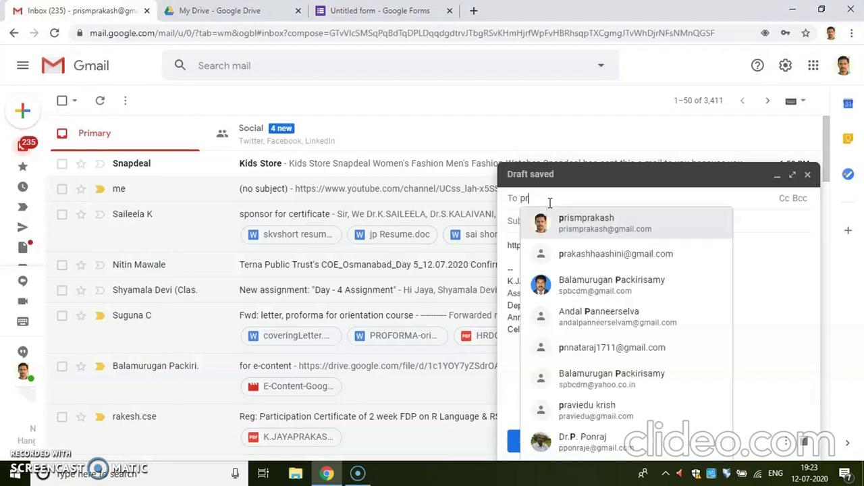
{"action": "type", "text": "i"}
{"action": "left_click", "coordinate": [588, 218]}
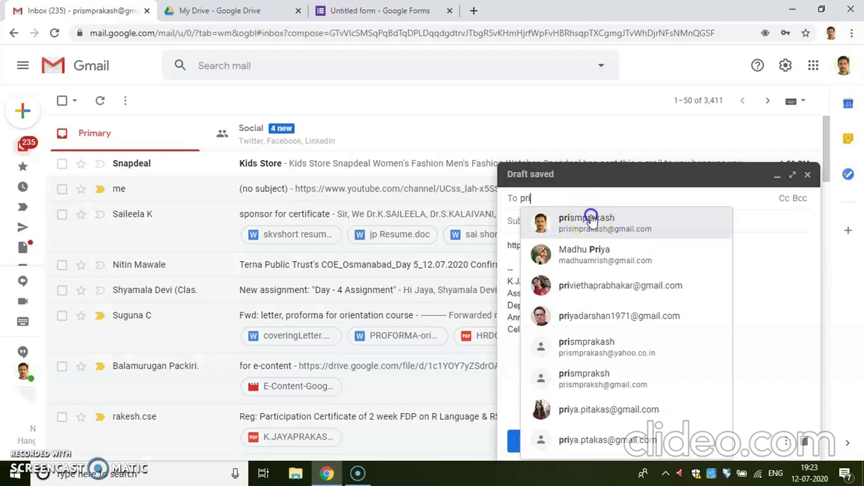
{"action": "left_click", "coordinate": [540, 373]}
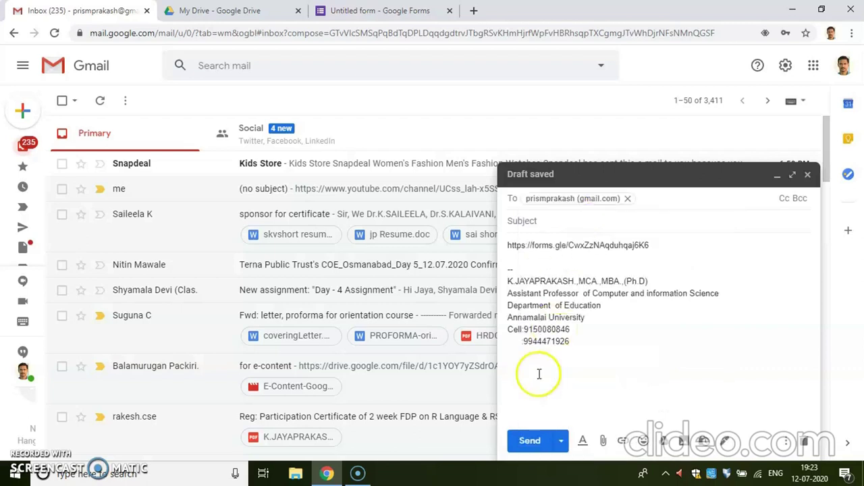
{"action": "left_click", "coordinate": [530, 443]}
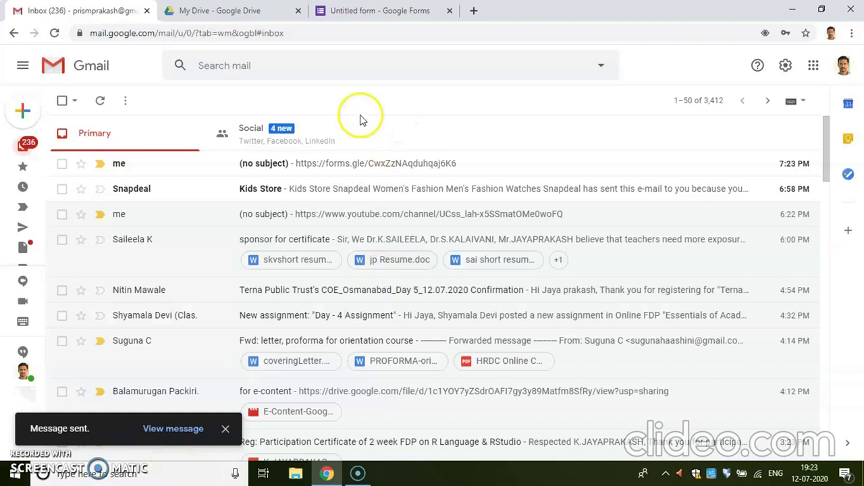
Open the received form-link email in Gmail and follow its forms.gle link
{"action": "left_click", "coordinate": [361, 9]}
{"action": "left_click", "coordinate": [512, 238]}
{"action": "left_click", "coordinate": [512, 237]}
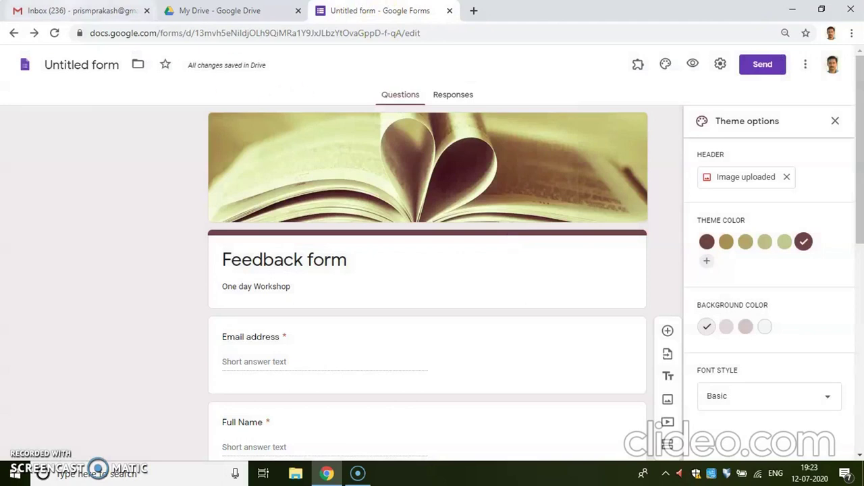
{"action": "left_click", "coordinate": [72, 10]}
{"action": "left_click", "coordinate": [516, 155]}
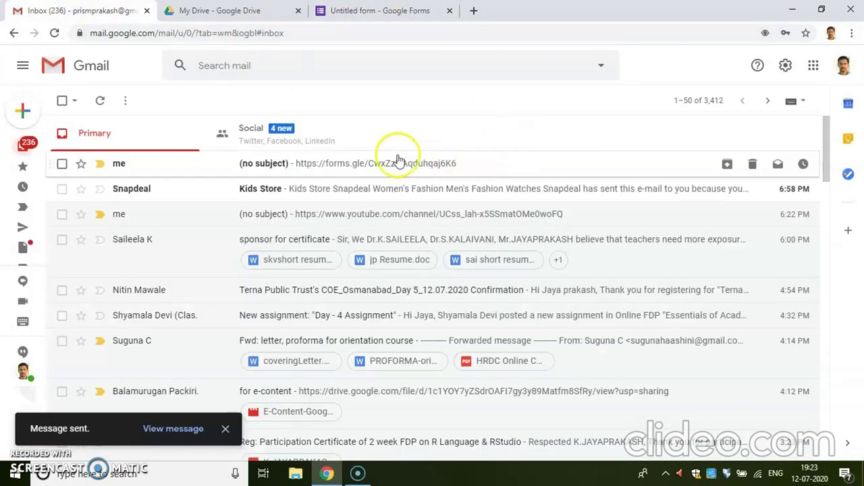
{"action": "left_click", "coordinate": [379, 164]}
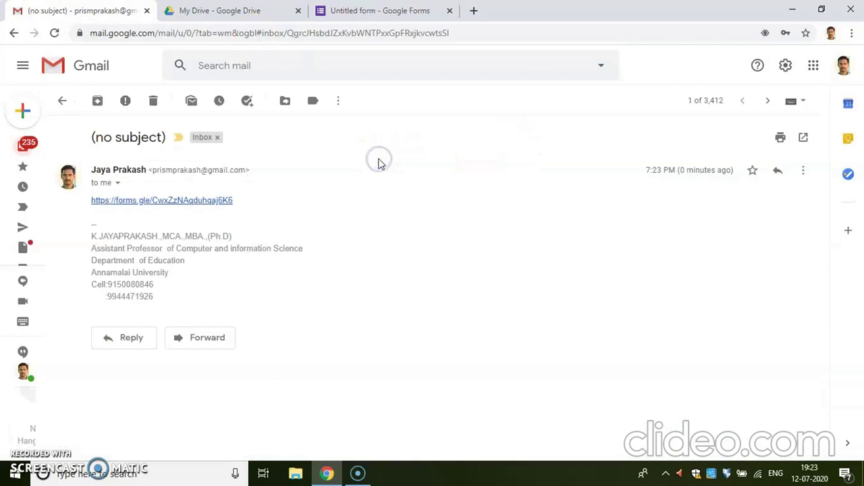
{"action": "left_click", "coordinate": [194, 200]}
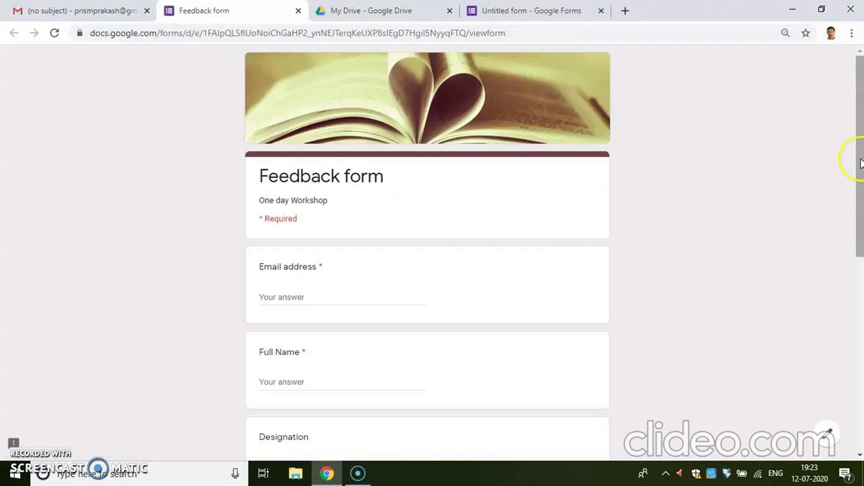
Answer the respondent's e-mail address, full name and designation 'Assistant Professor'
{"action": "left_click_drag", "start_coordinate": [859, 158], "coordinate": [857, 213]}
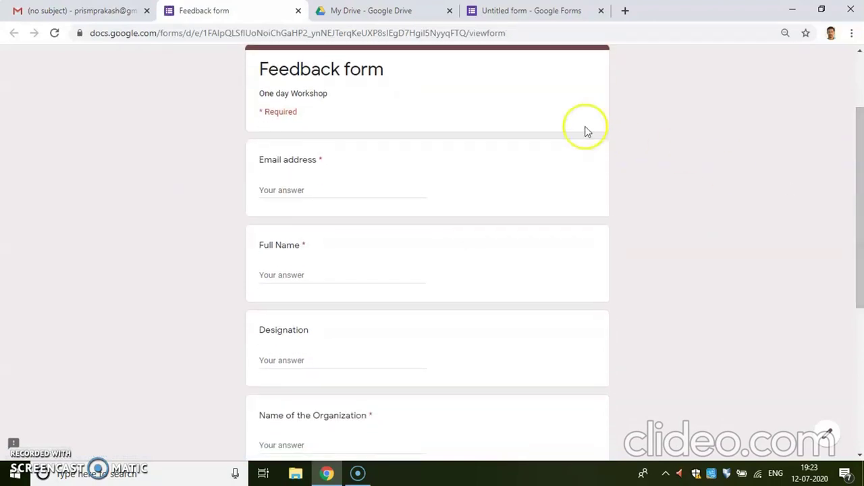
{"action": "left_click", "coordinate": [301, 188]}
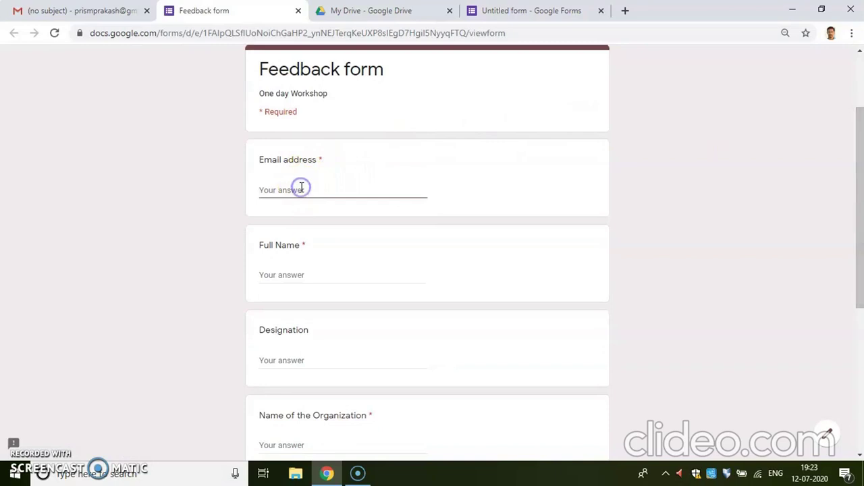
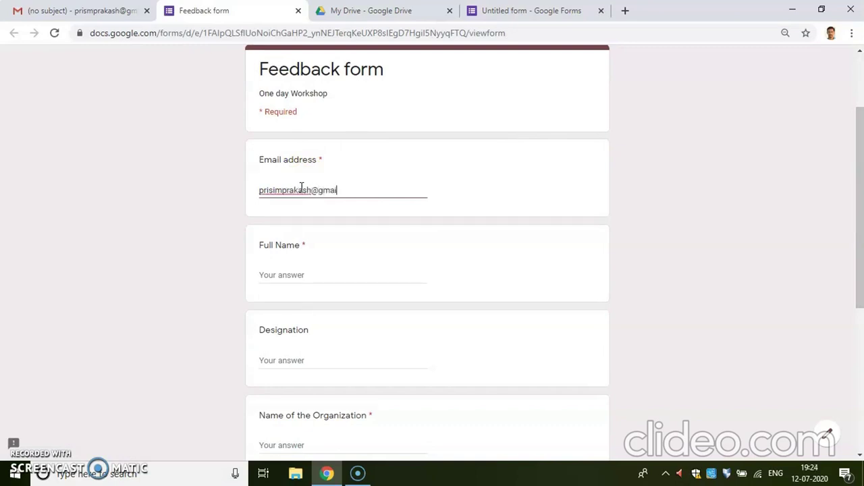
{"action": "left_click", "coordinate": [309, 270]}
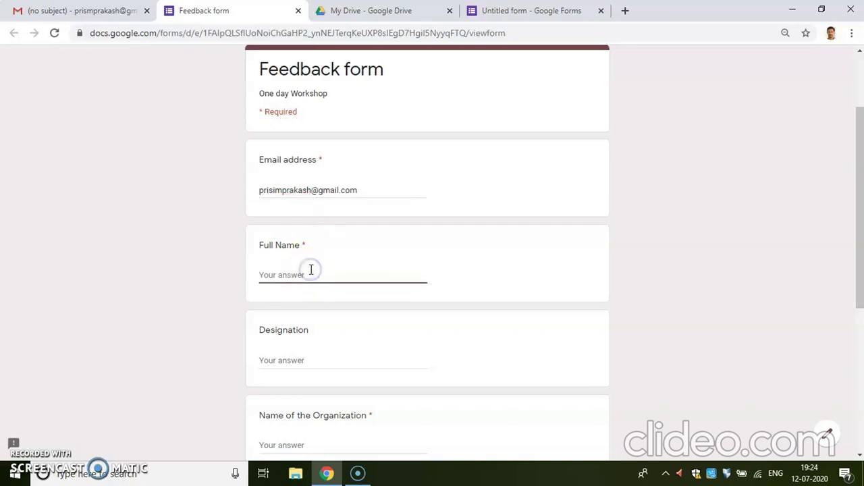
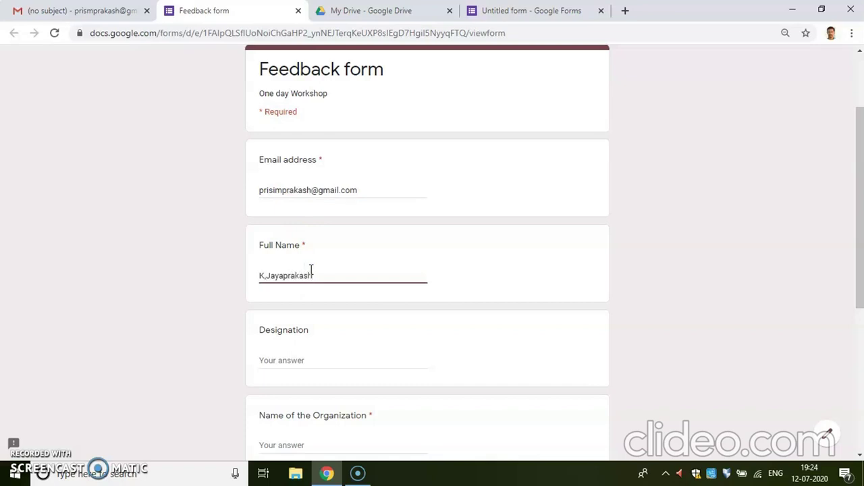
{"action": "left_click", "coordinate": [308, 355]}
{"action": "type", "text": "Assis"}
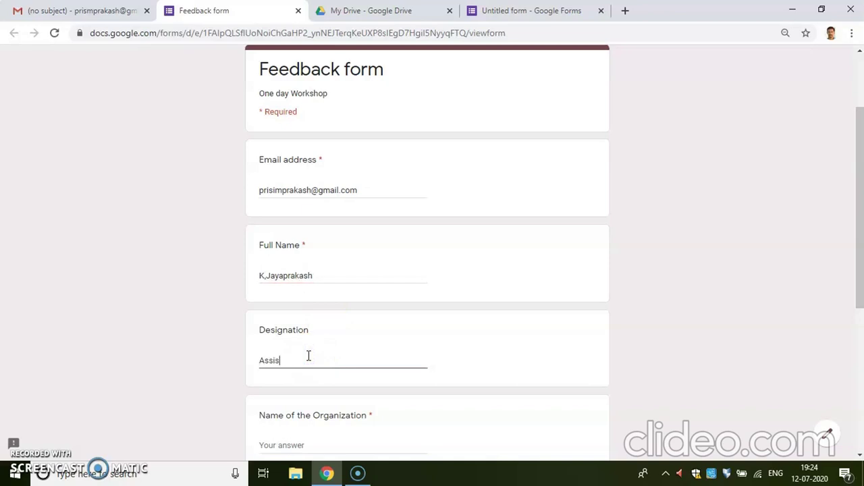
{"action": "type", "text": "tant Professor"}
Answer organization 'Annamalai University', the WhatsApp number and overall feedback, then submit
{"action": "left_click_drag", "start_coordinate": [858, 301], "coordinate": [858, 378]}
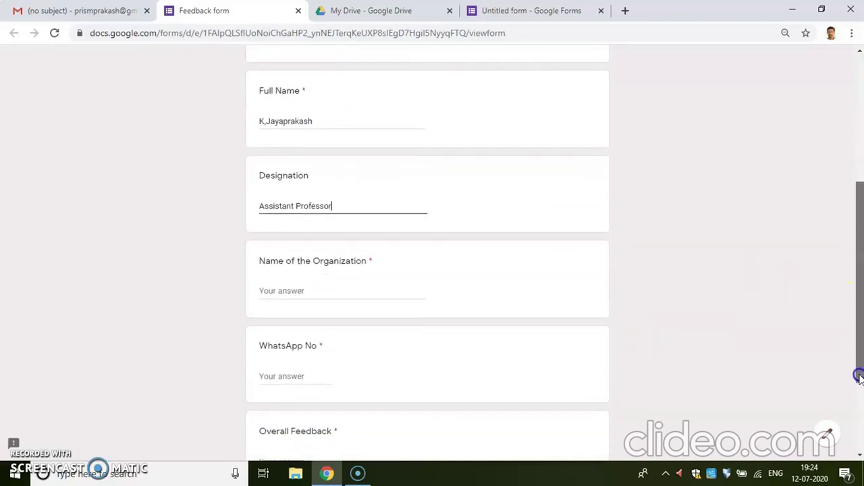
{"action": "left_click", "coordinate": [322, 289]}
{"action": "type", "text": "Annamalai "}
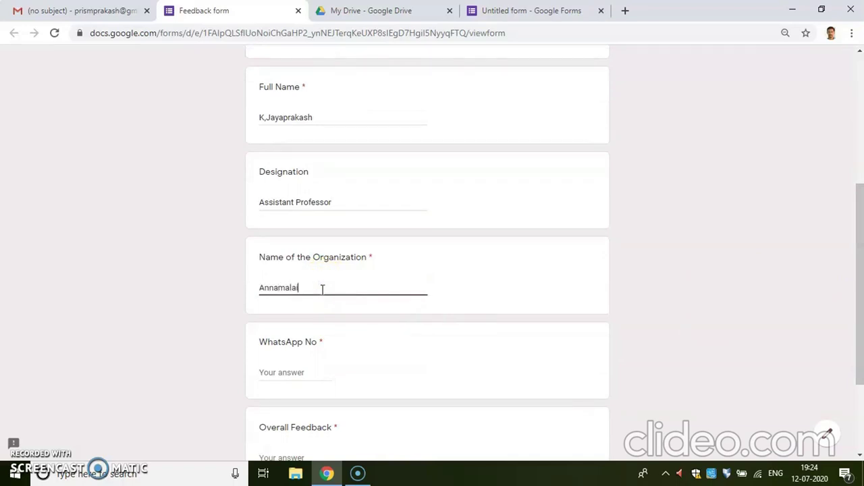
{"action": "type", "text": "University"}
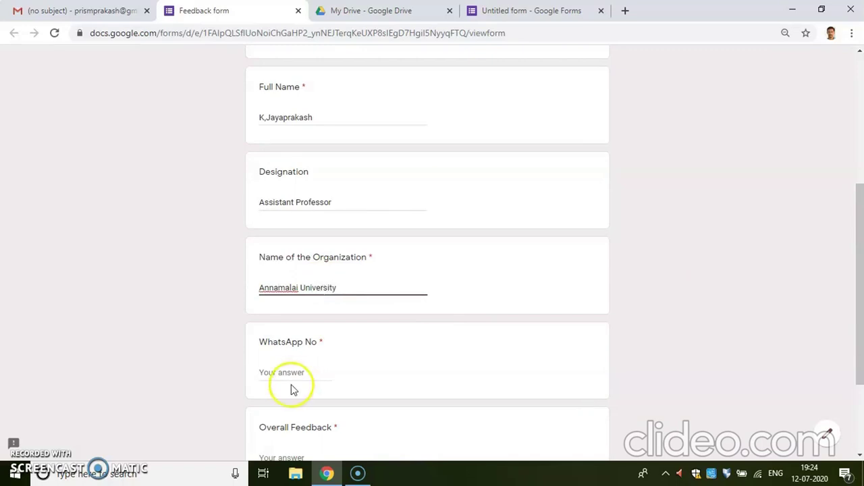
{"action": "left_click", "coordinate": [288, 373]}
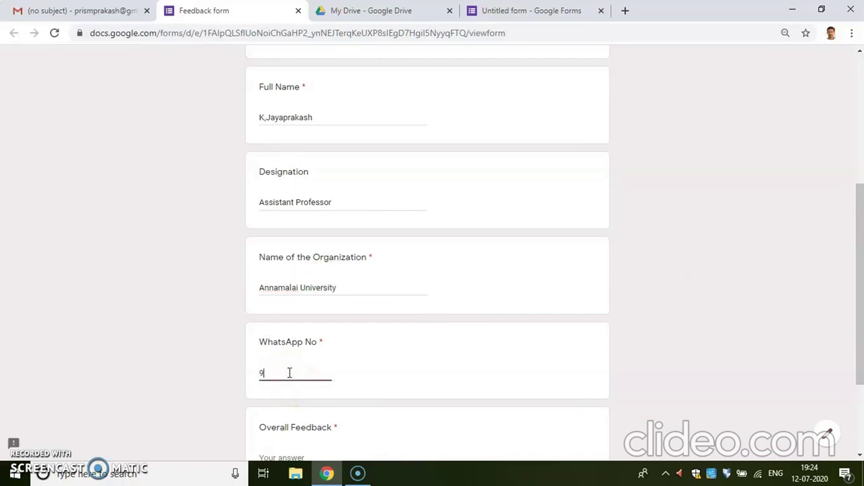
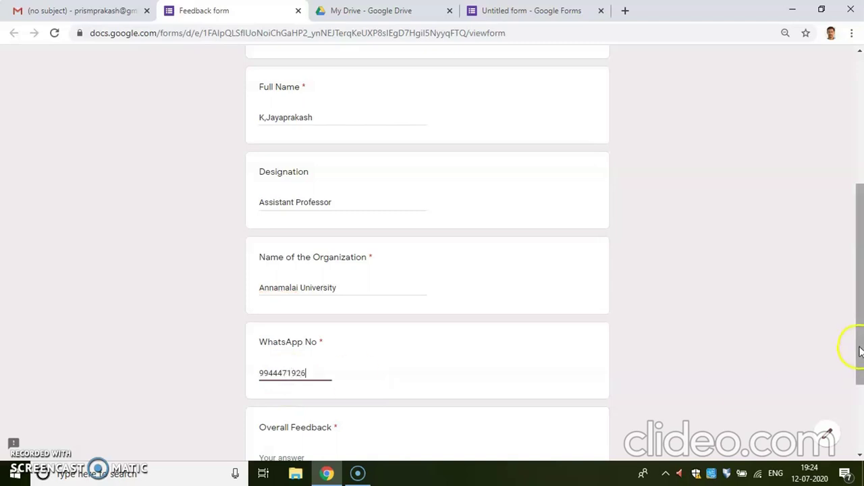
{"action": "left_click_drag", "start_coordinate": [860, 351], "coordinate": [860, 400]}
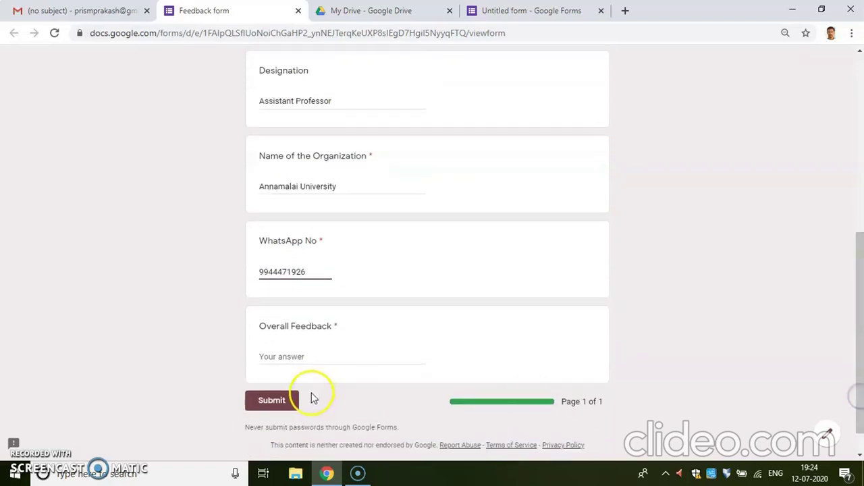
{"action": "left_click", "coordinate": [288, 358]}
{"action": "type", "text": "good"}
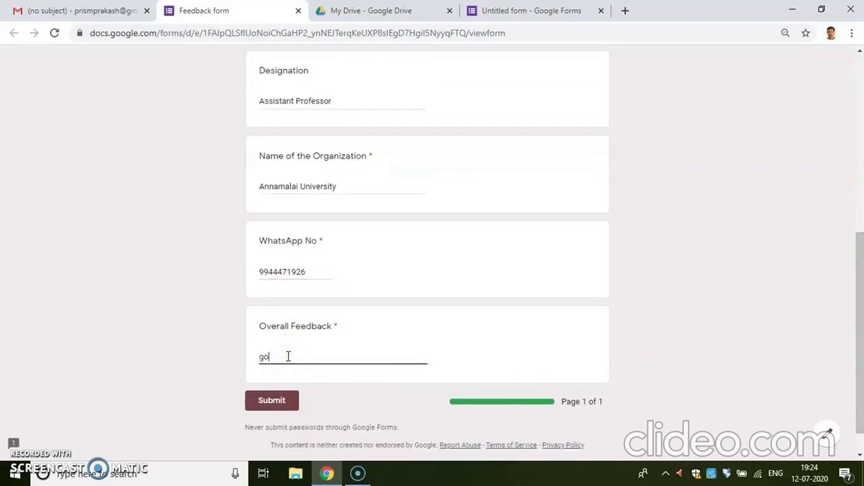
{"action": "left_click", "coordinate": [276, 400]}
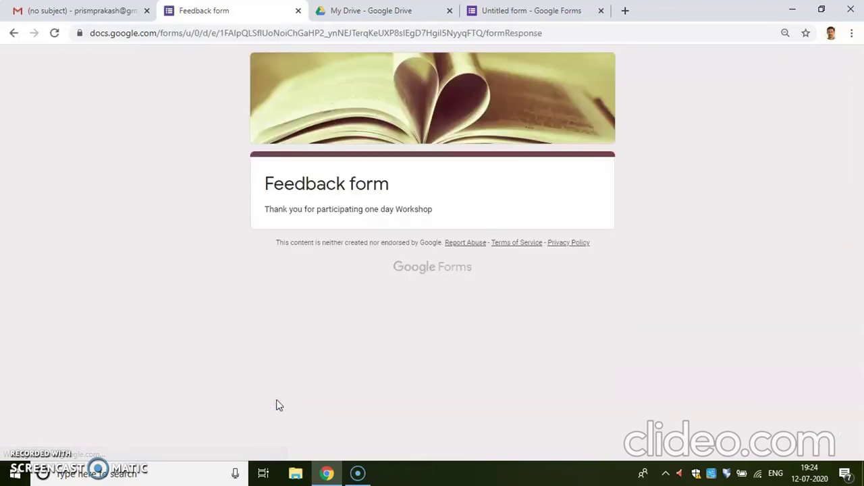
View the 1 response in the form editor's Responses tab and start linking a spreadsheet
{"action": "left_click", "coordinate": [534, 11]}
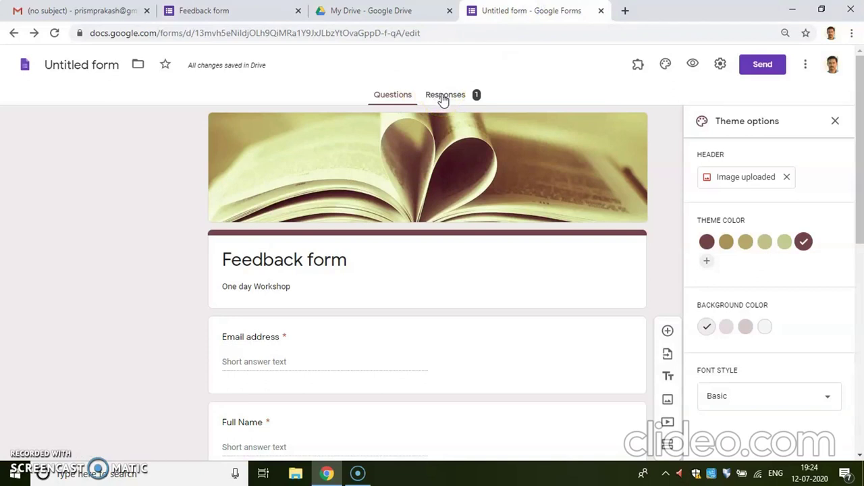
{"action": "left_click", "coordinate": [444, 98]}
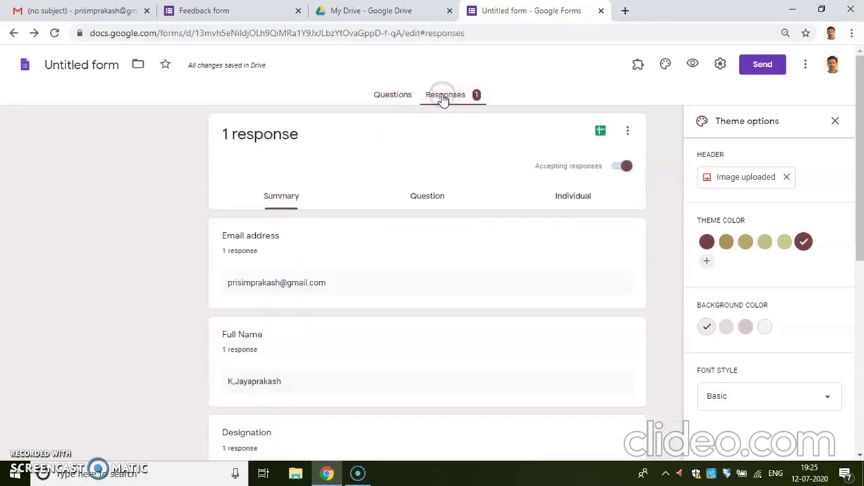
{"action": "left_click", "coordinate": [601, 133]}
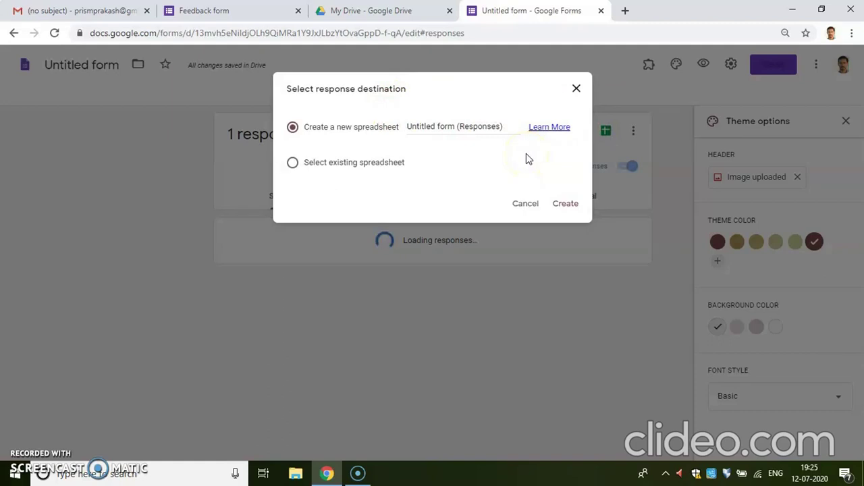
Create the new 'Untitled form (Responses)' spreadsheet, then go back to My Drive
{"action": "left_click", "coordinate": [566, 204]}
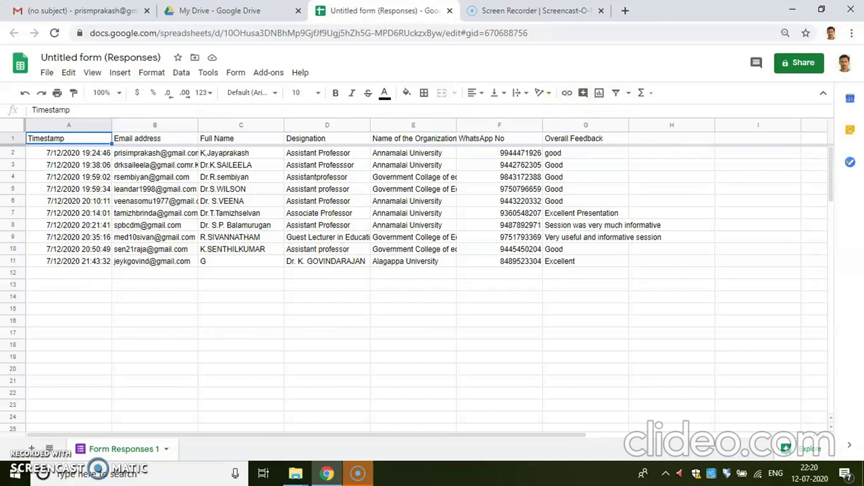
{"action": "left_click", "coordinate": [268, 9]}
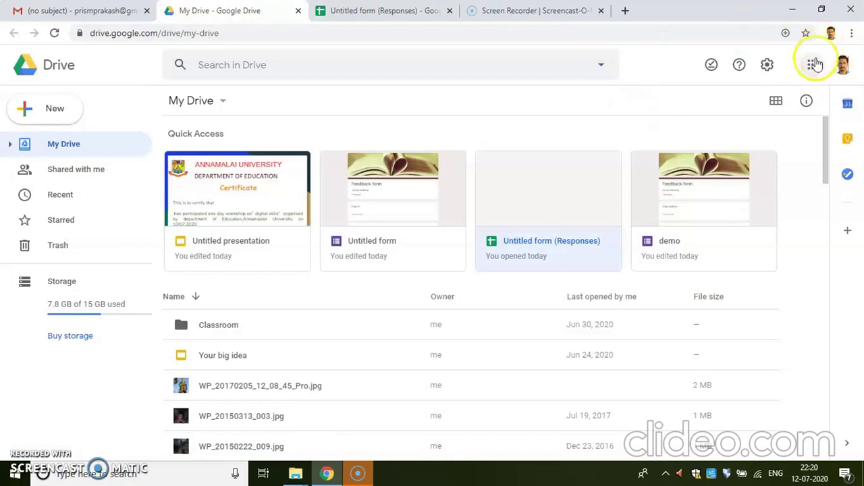
Create a new Google Slides presentation from Drive's New menu
{"action": "left_click", "coordinate": [29, 103]}
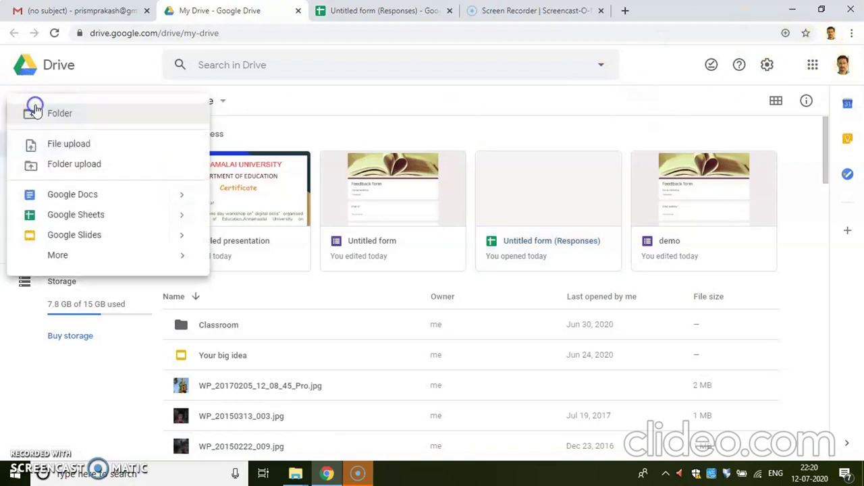
{"action": "left_click", "coordinate": [94, 236]}
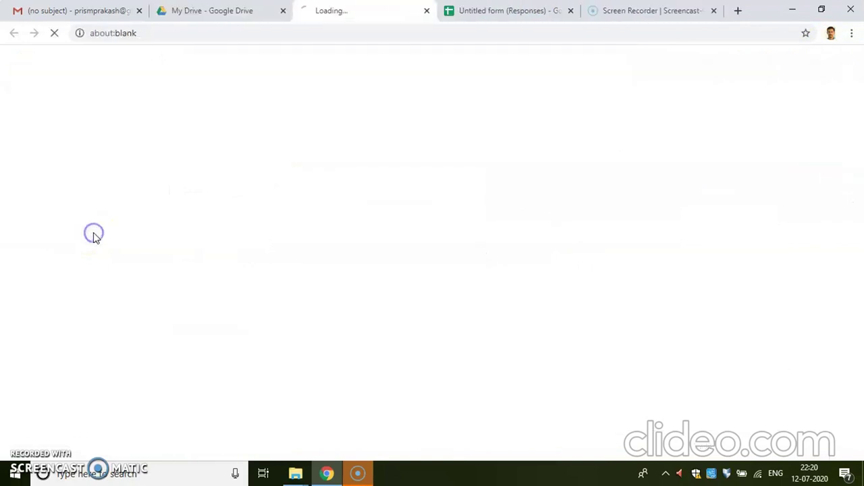